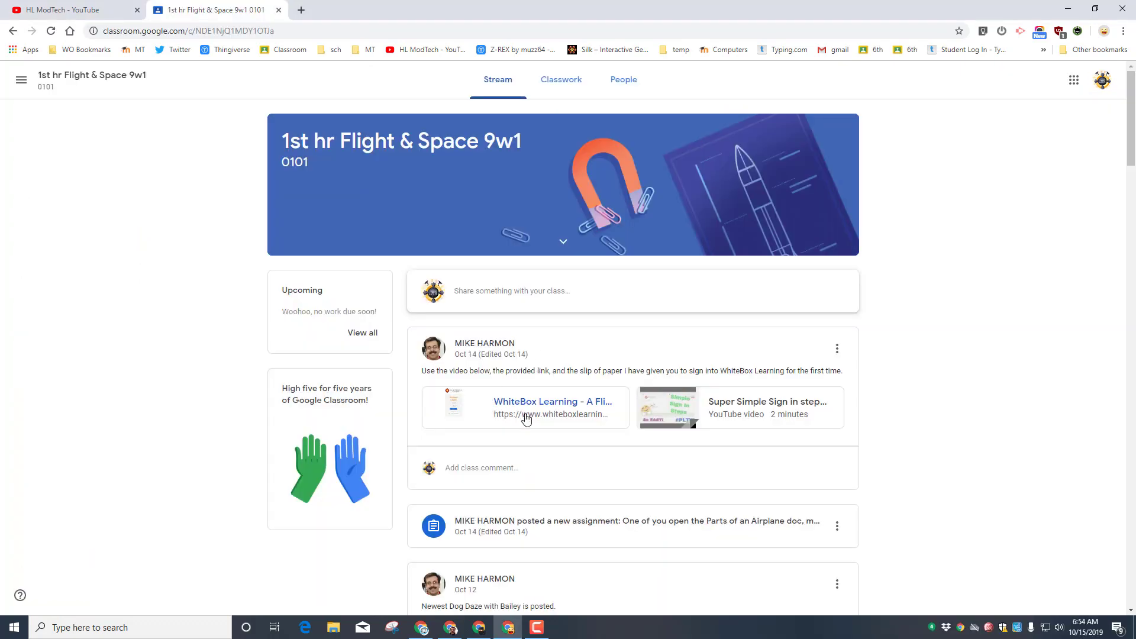
Sign in to Whitebox Learning and launch Gliders 2.0 to its Research section.
left_click(515, 416)
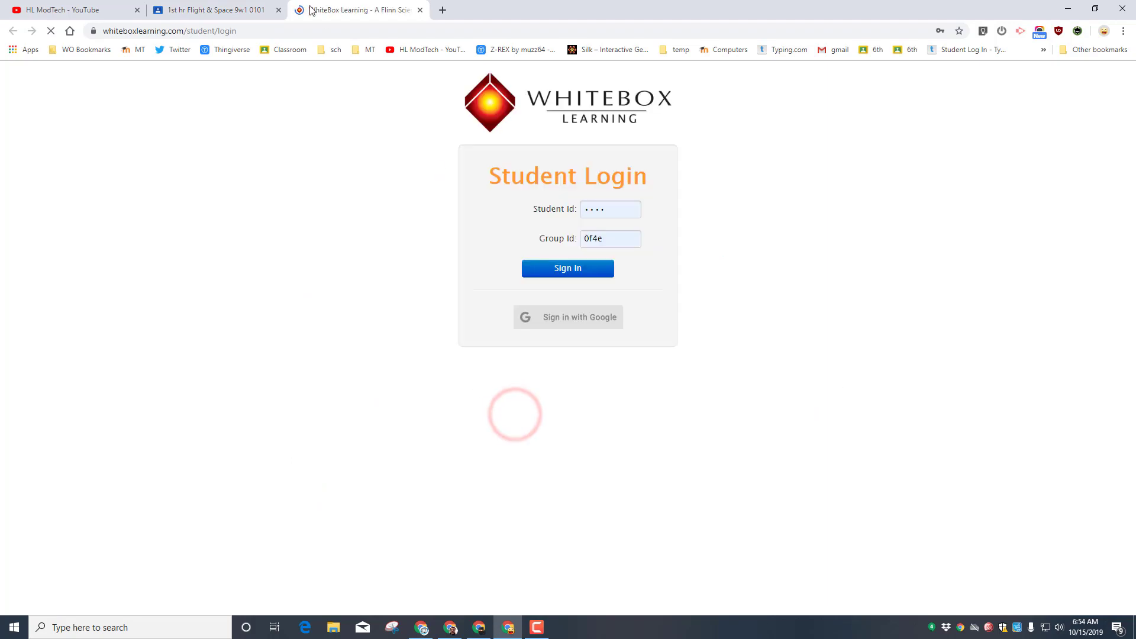
left_click(570, 270)
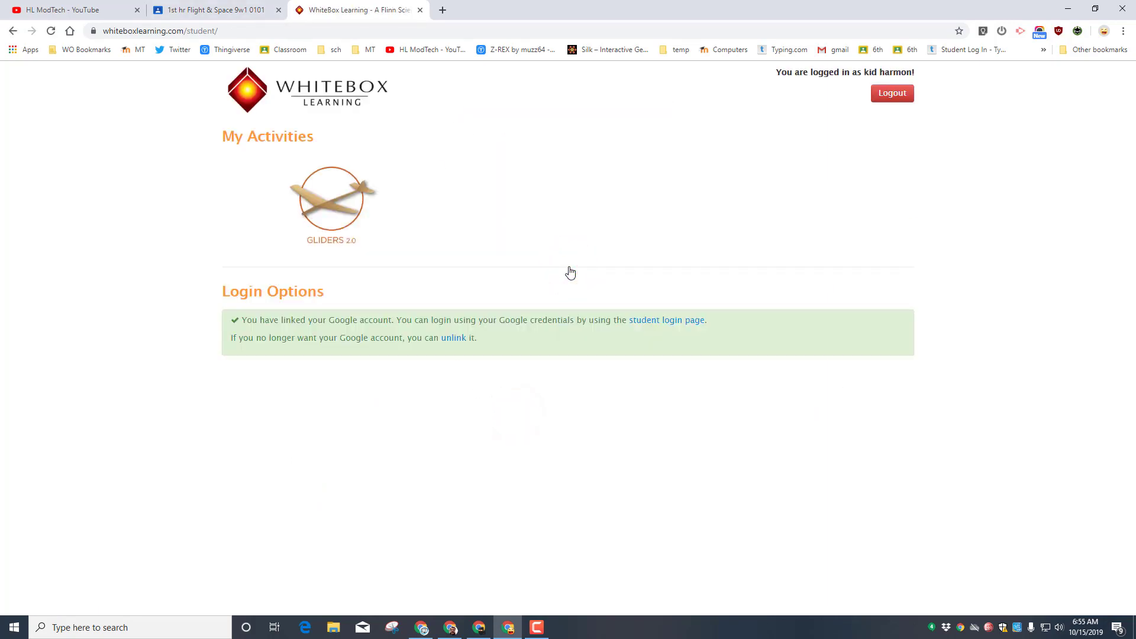
left_click(329, 208)
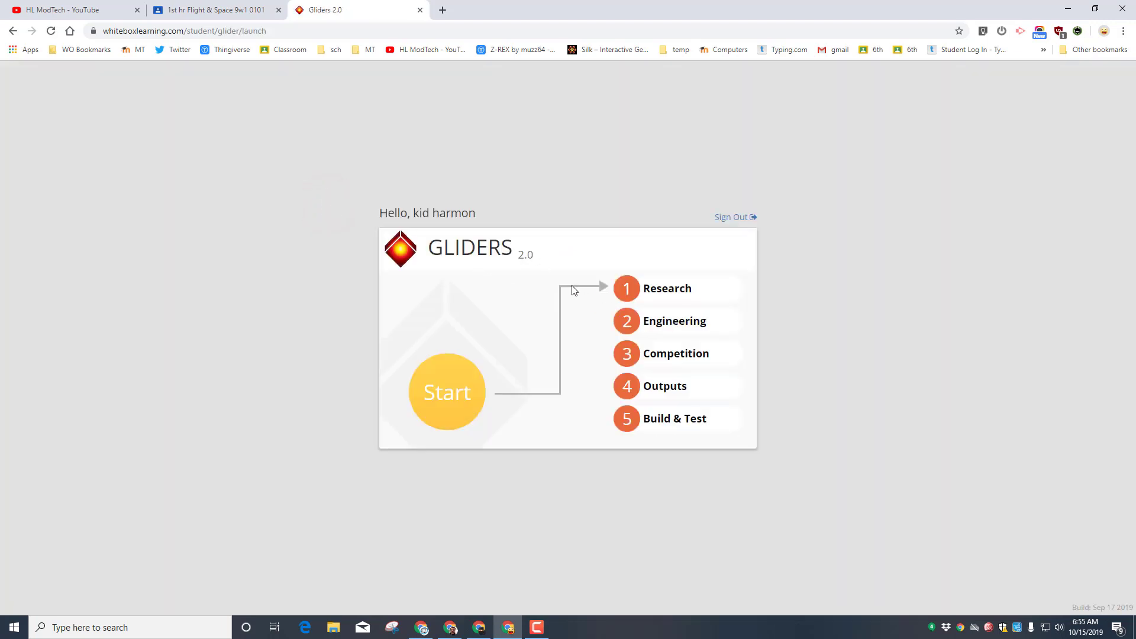
left_click(627, 290)
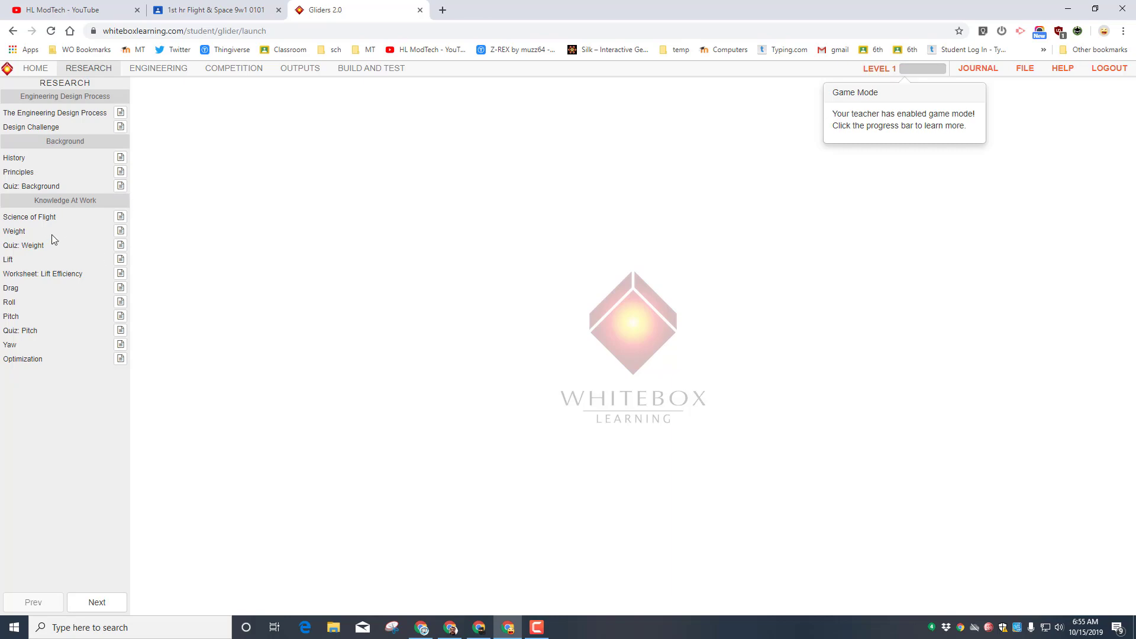
Read through the Science of Flight research page.
left_click(120, 221)
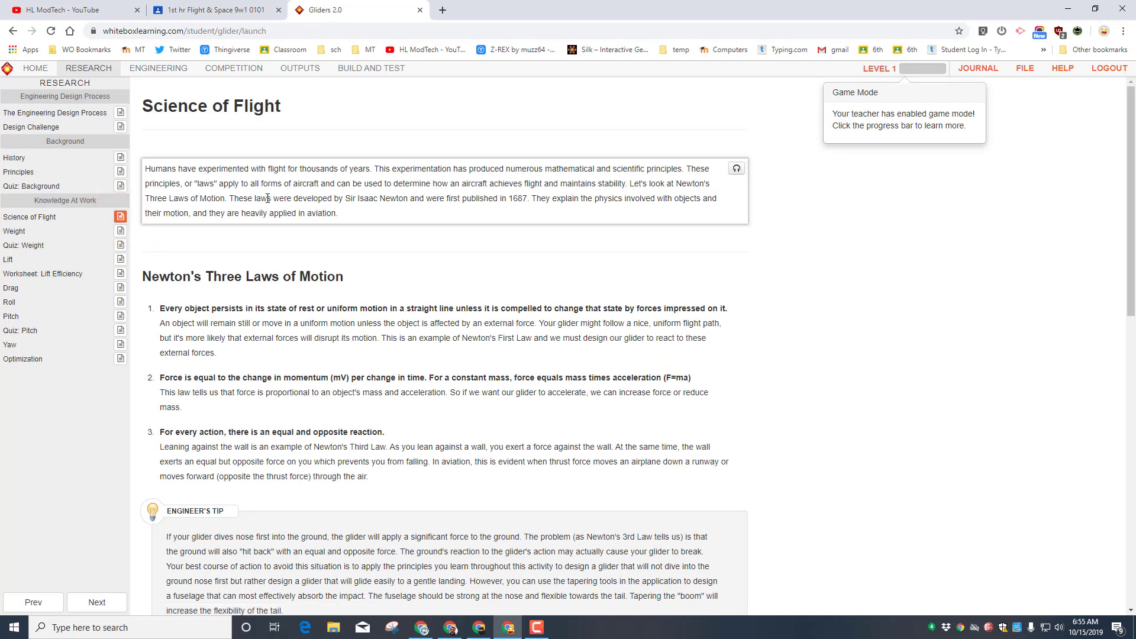
scroll(502, 231, "down", 6)
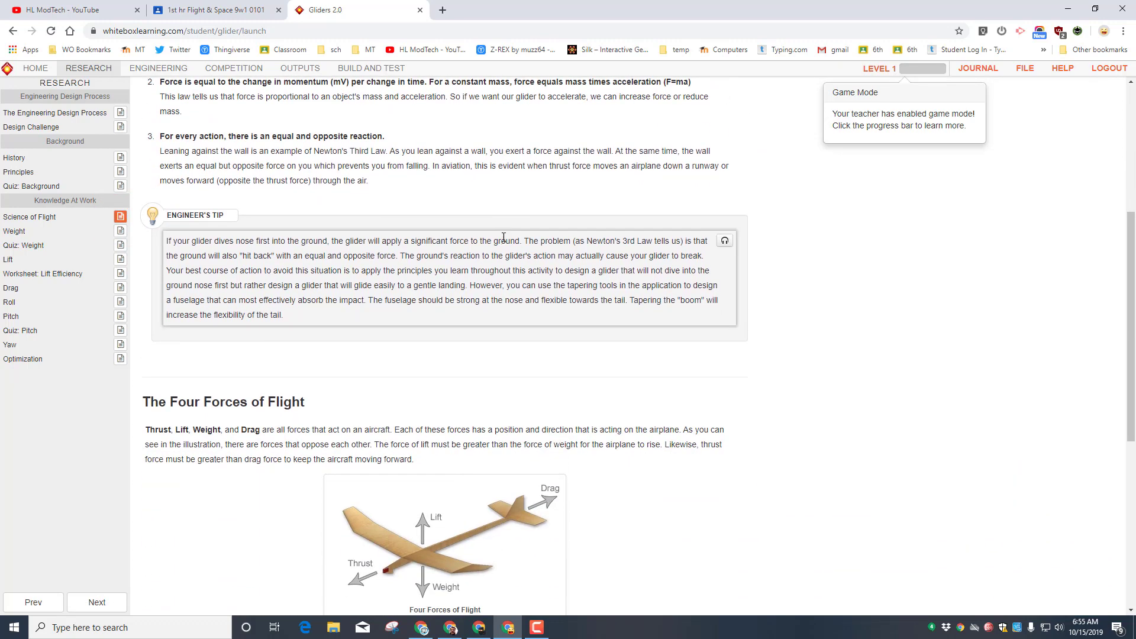
scroll(502, 243, "down", 5)
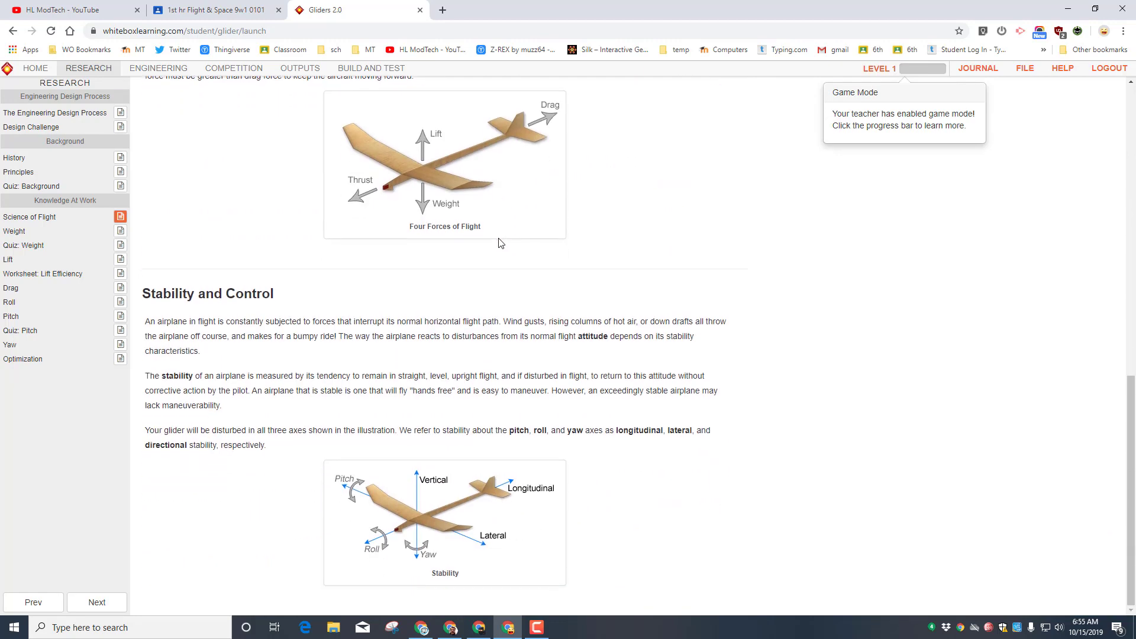
Go to the Weight research page and read down through it.
left_click(116, 232)
scroll(339, 196, "down", 15)
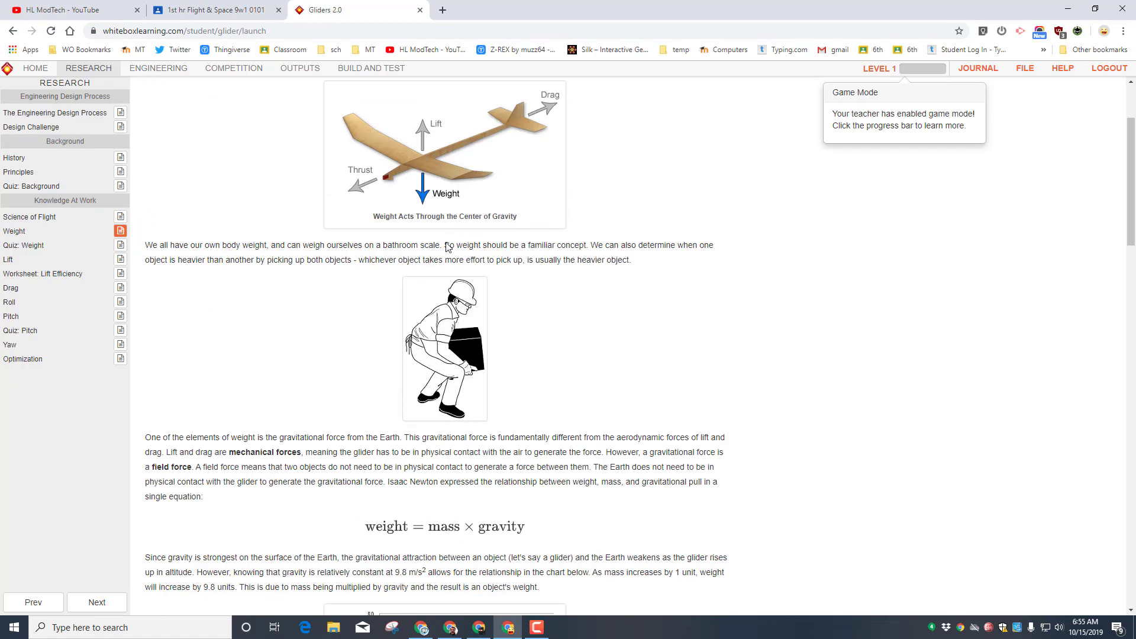
scroll(439, 240, "down", 9)
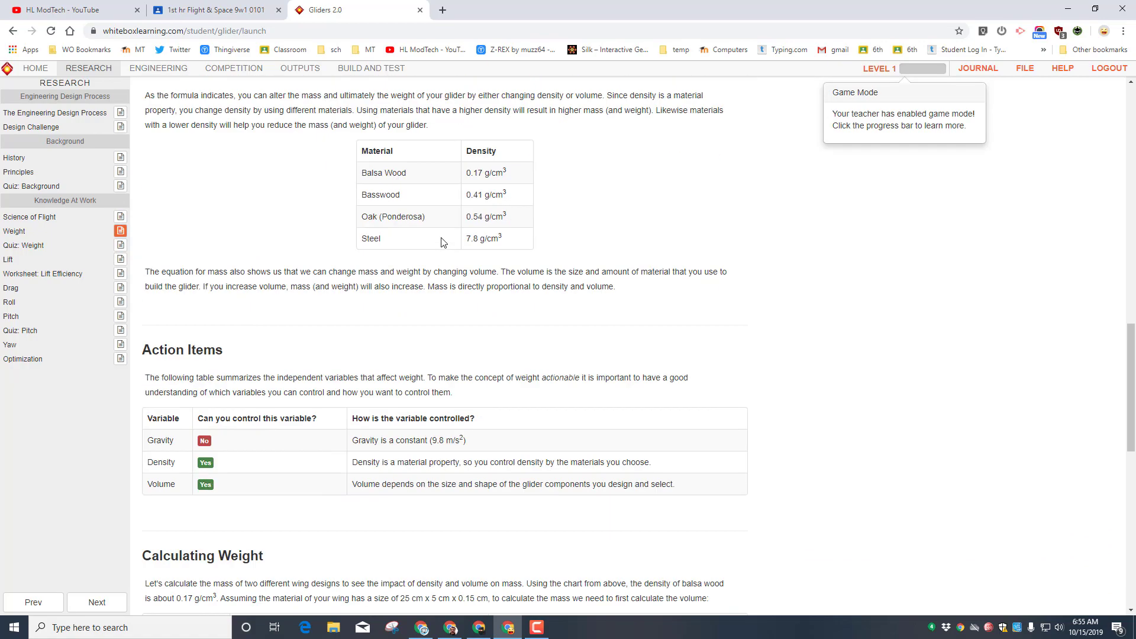
scroll(442, 243, "down", 2)
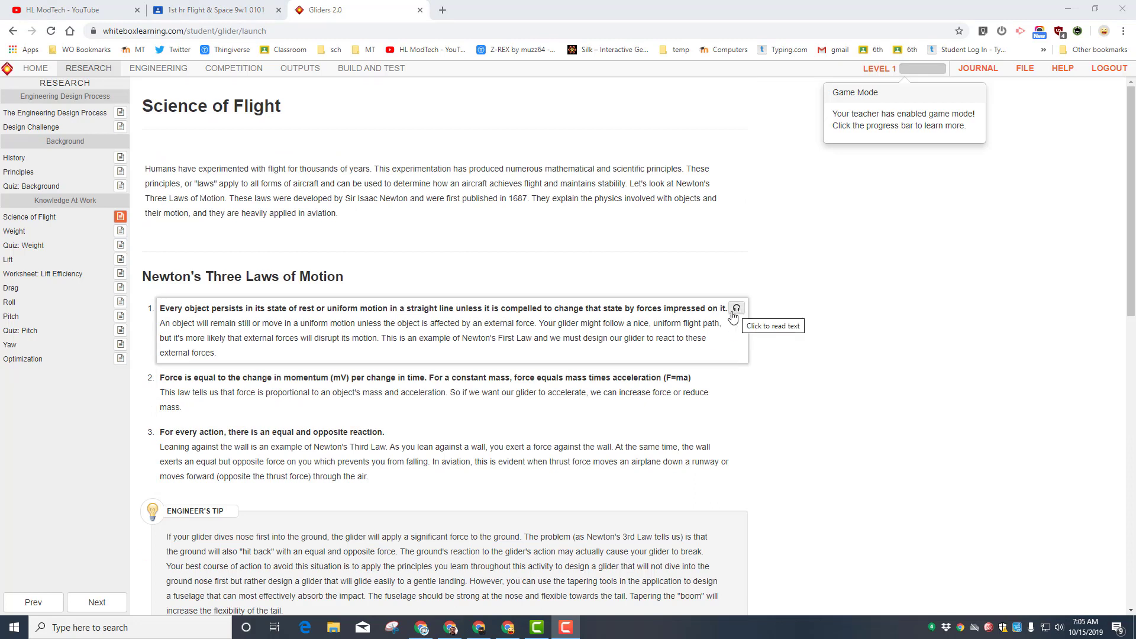
Scroll to the Calculating Weight example with the 3.19-gram balsa wing.
scroll(551, 391, "down", 4)
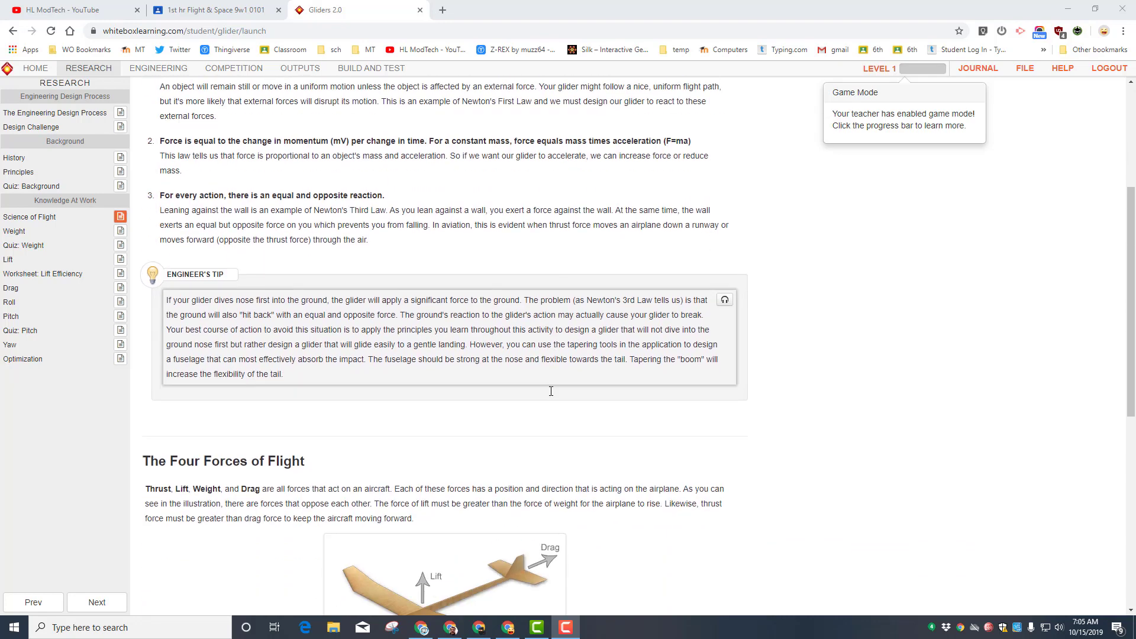
scroll(551, 391, "down", 7)
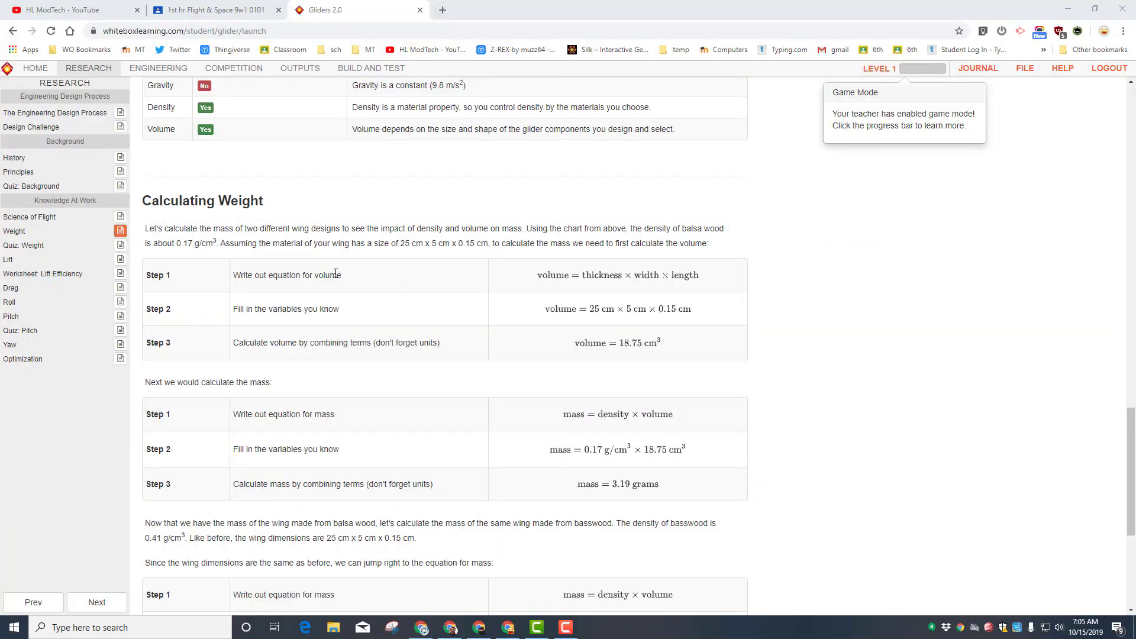
Create a blank Google Sheets spreadsheet in a new tab and begin titling it 'fs calc'.
left_click(444, 12)
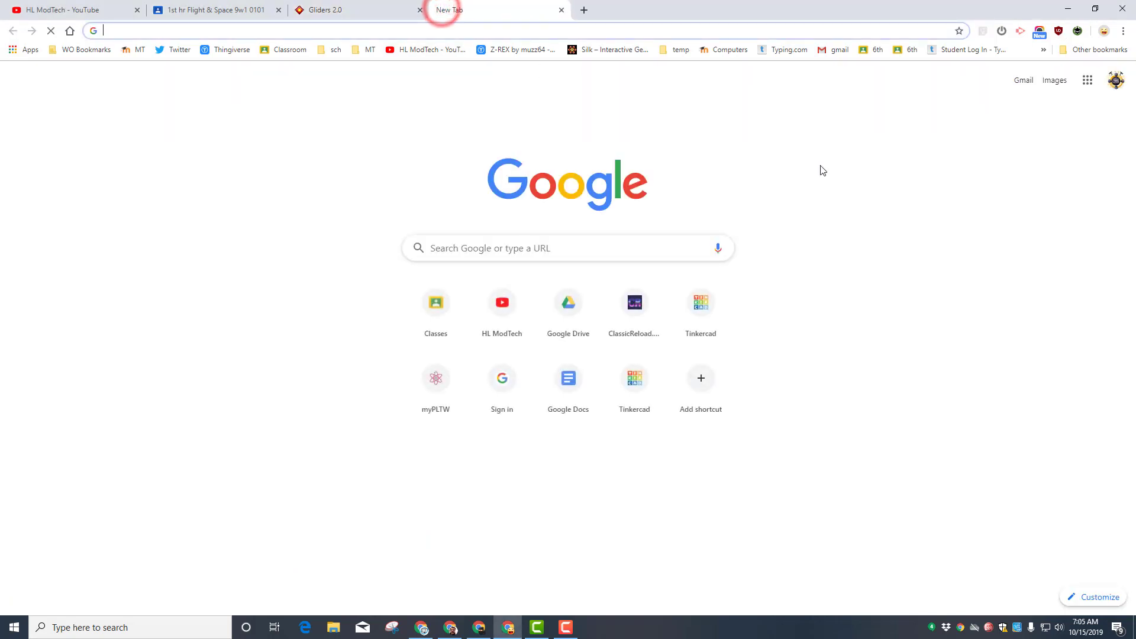
left_click(1085, 81)
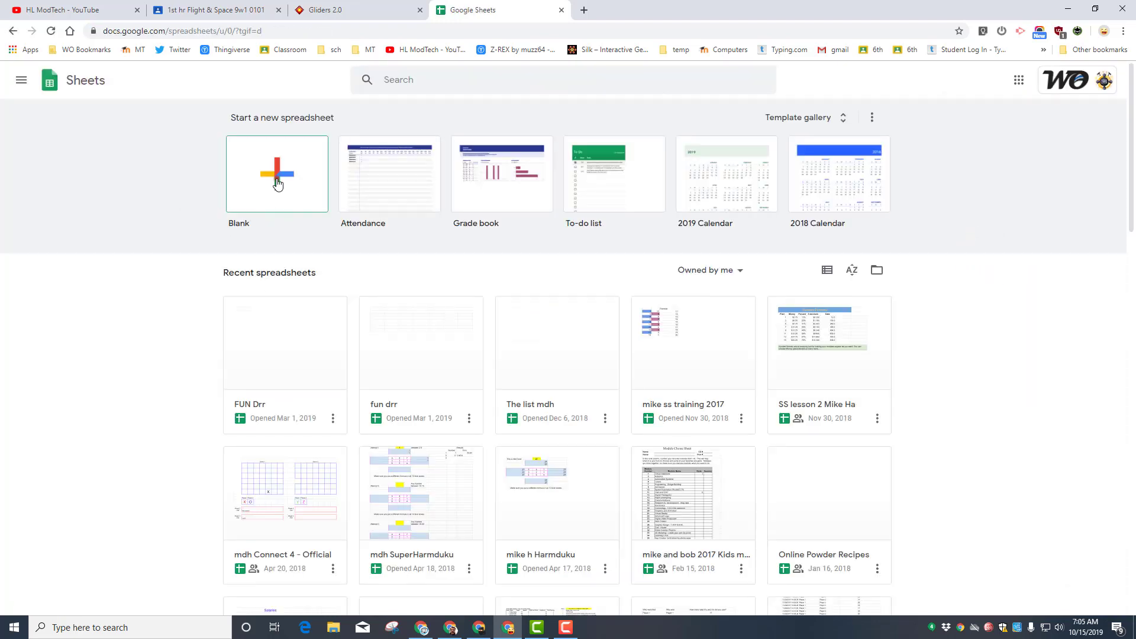
left_click(276, 180)
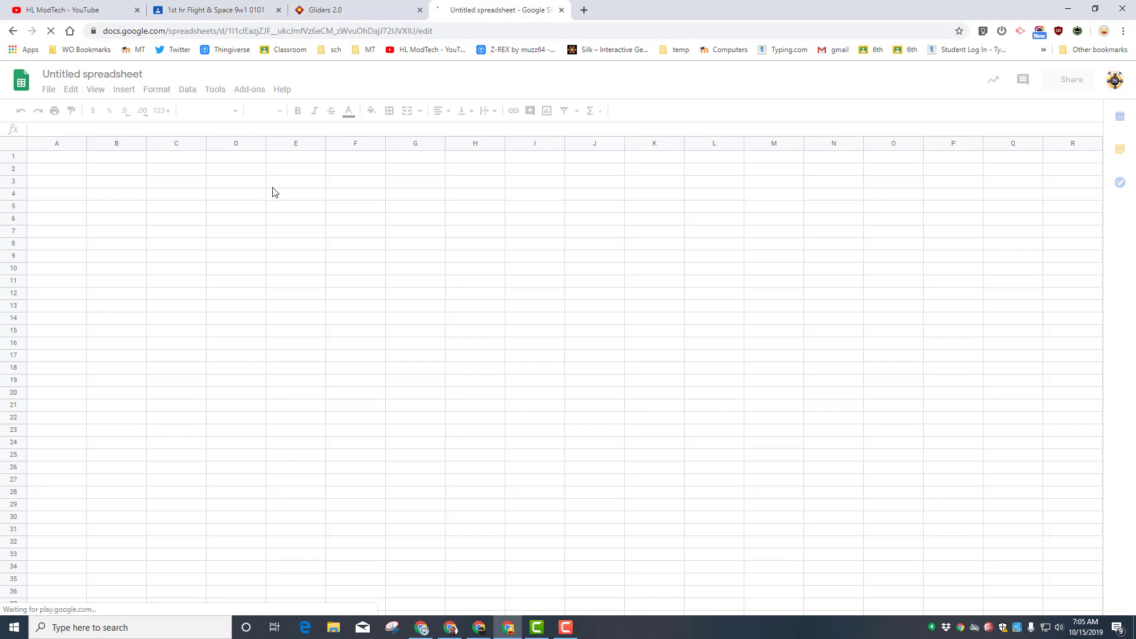
left_click(120, 77)
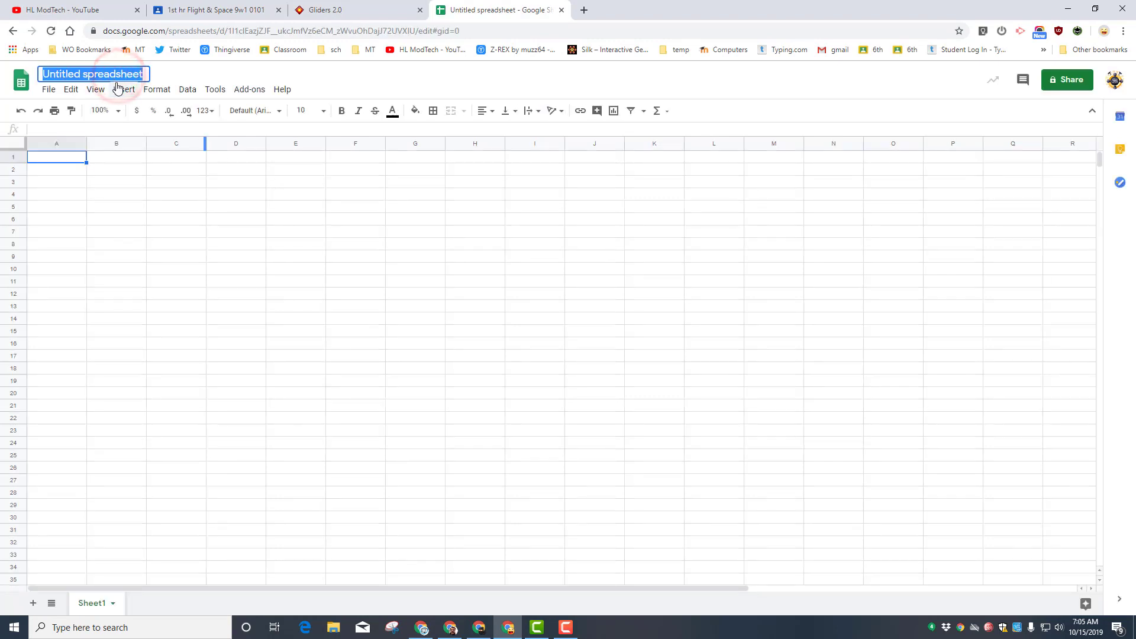
type("fs")
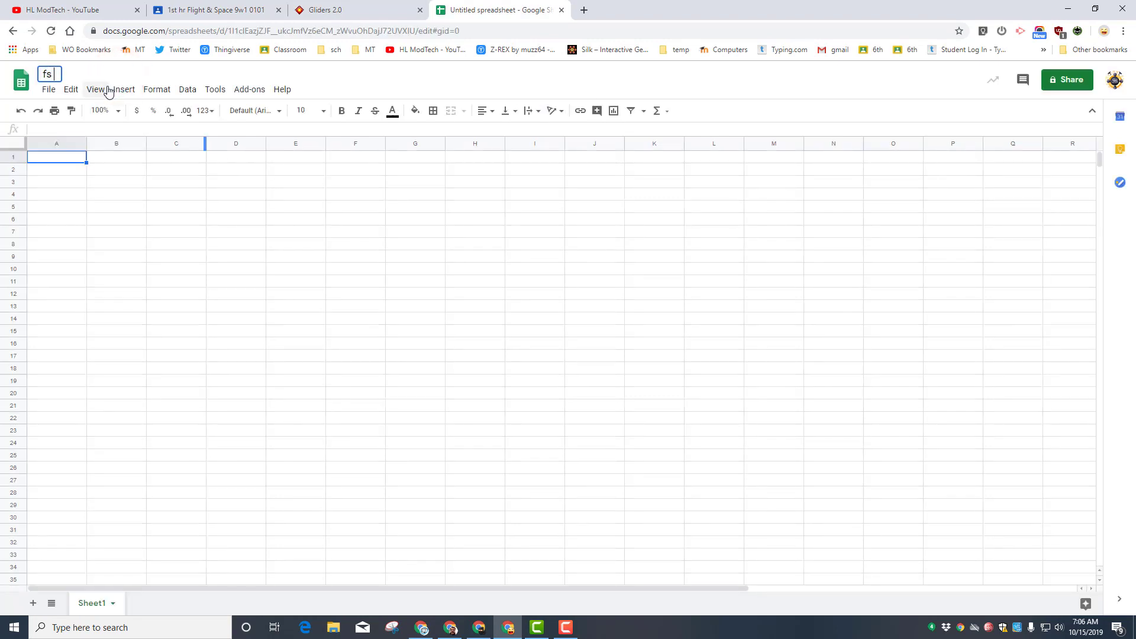
type(" calc")
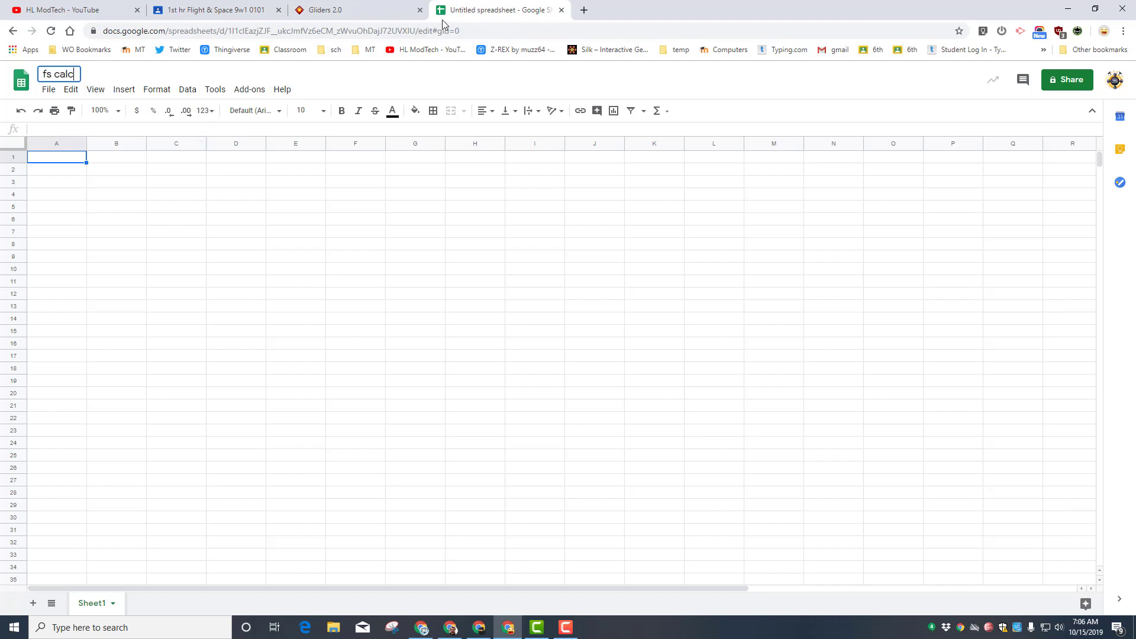
Snap the spreadsheet to the right half and Gliders to the left, scrolled to Calculating Weight.
left_click_drag(451, 12, 464, 8)
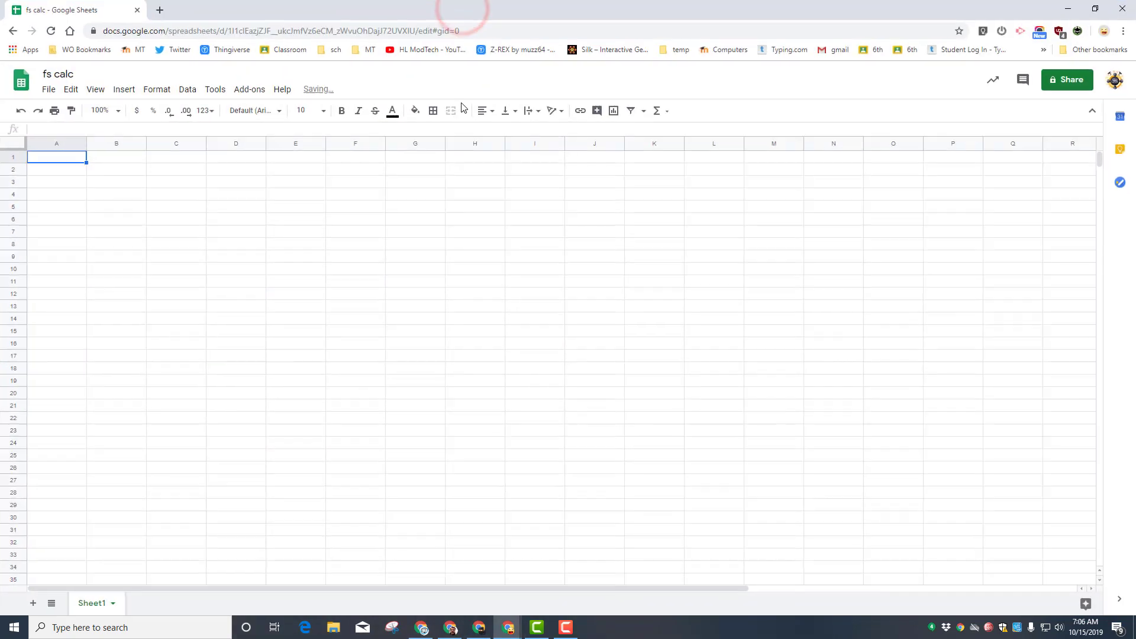
double_click(472, 10)
left_click_drag(203, 92, 1131, 279)
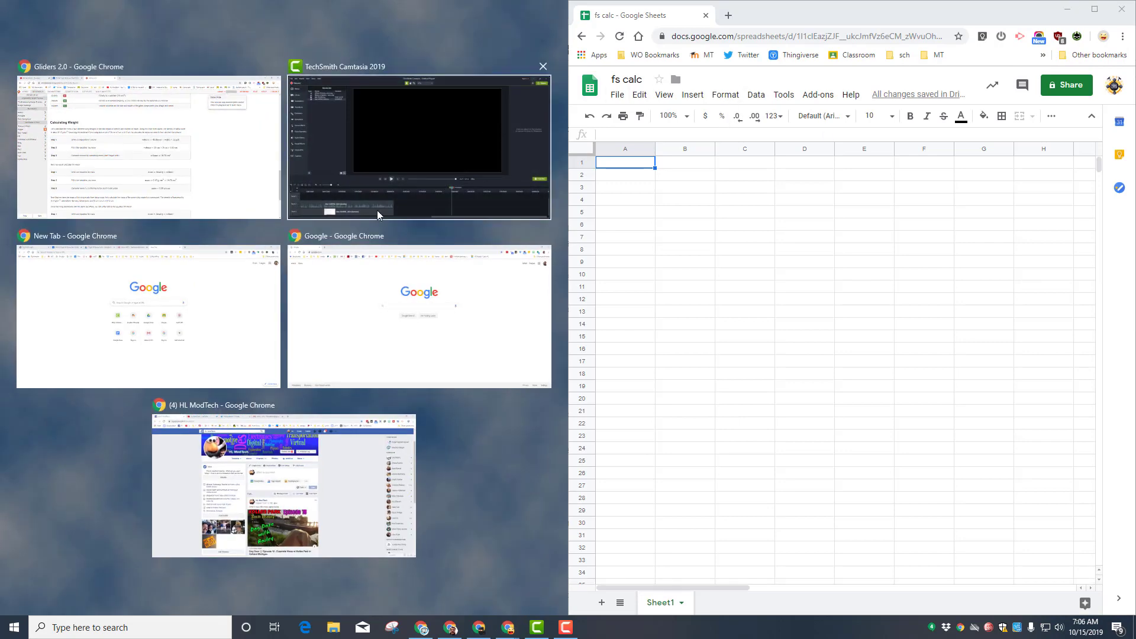
left_click(176, 160)
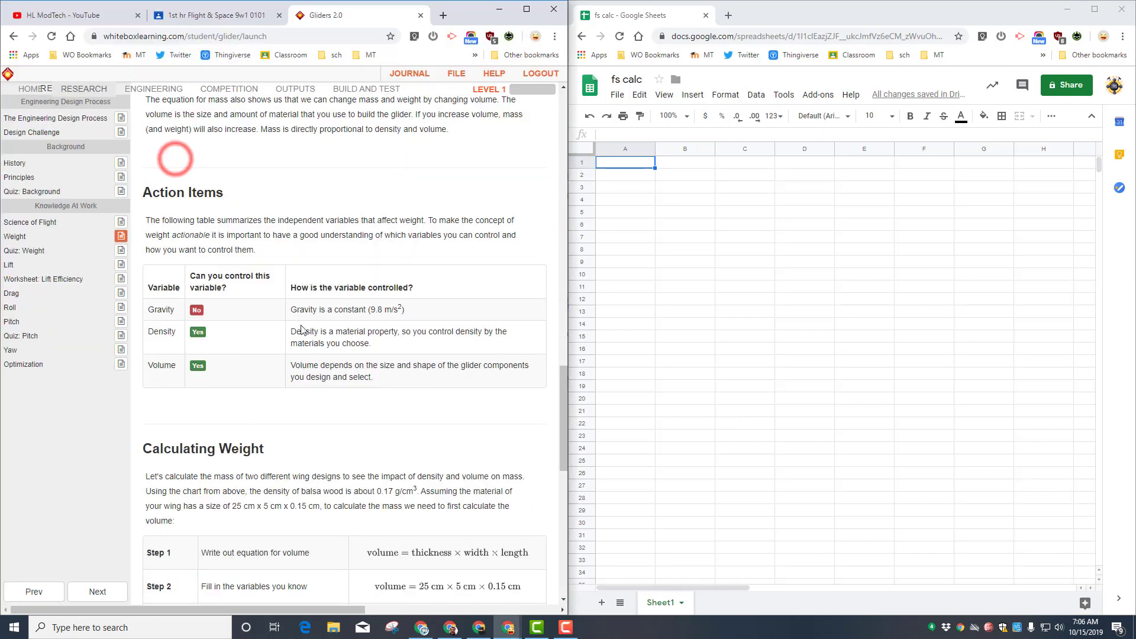
scroll(295, 346, "down", 3)
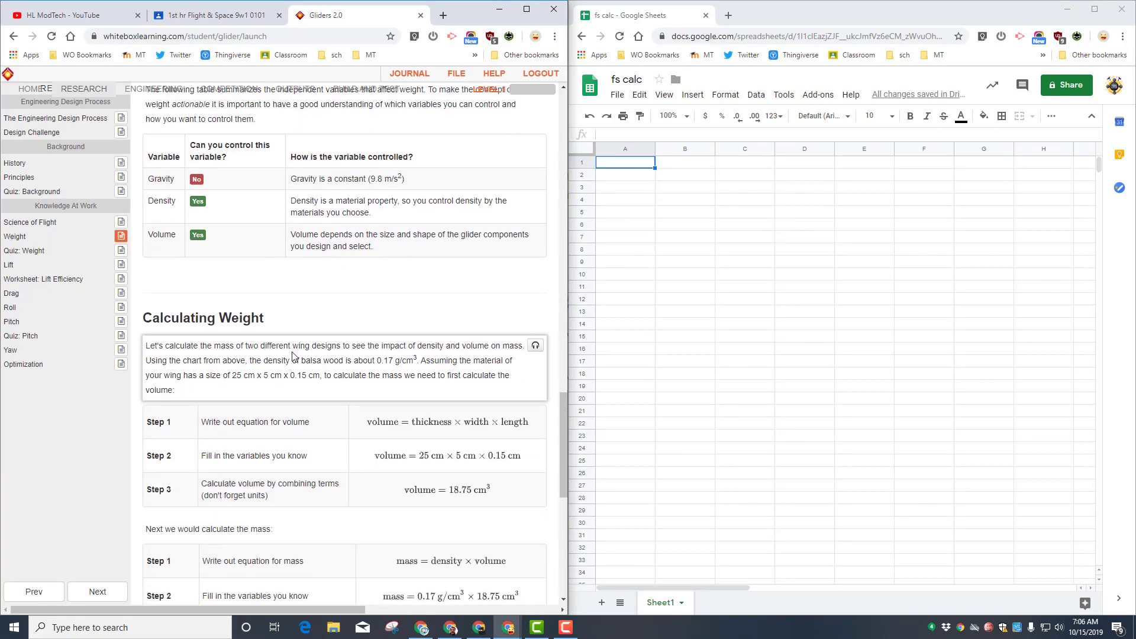
scroll(292, 354, "down", 3)
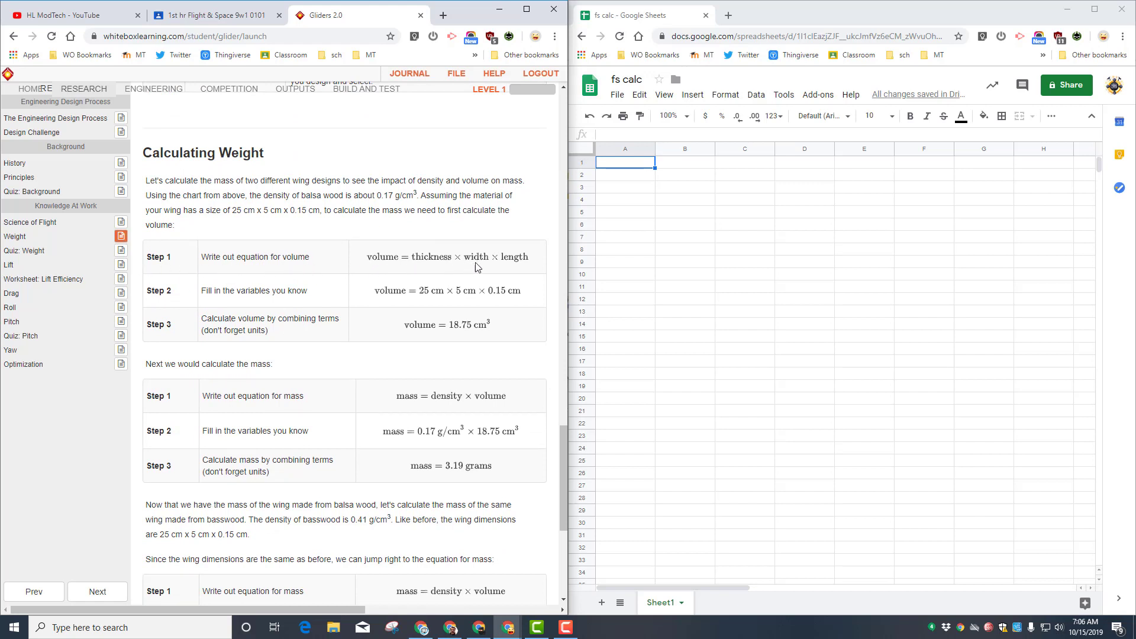
Enter thickness 0.15, width 5 and length 25 in cells B2, C2 and D2.
left_click(632, 166)
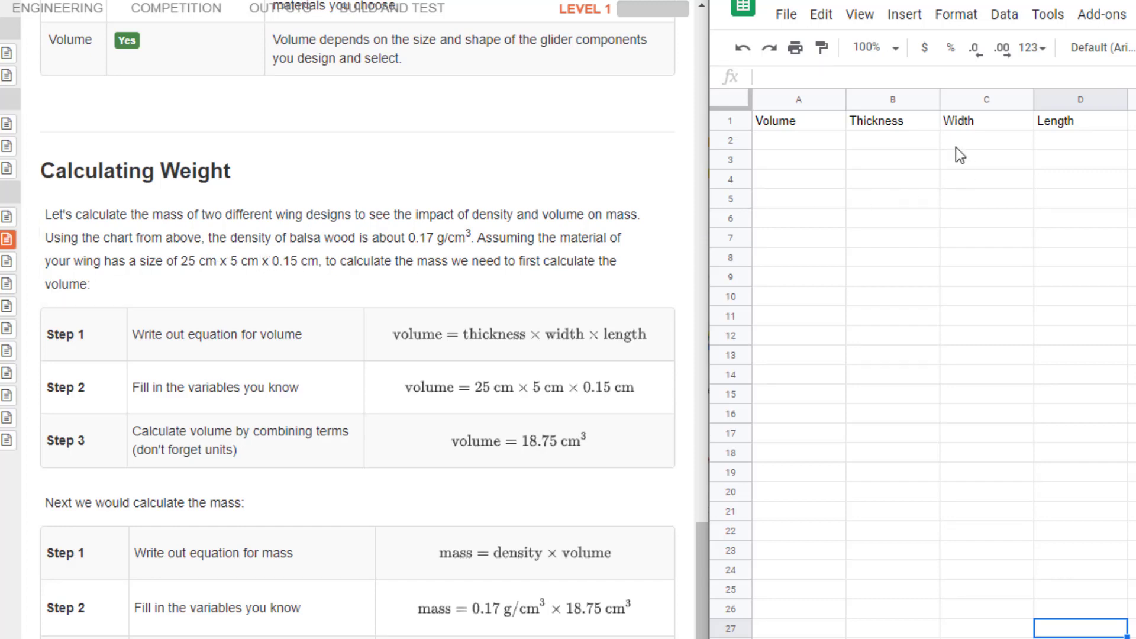
left_click(887, 141)
type(".15")
key("Tab")
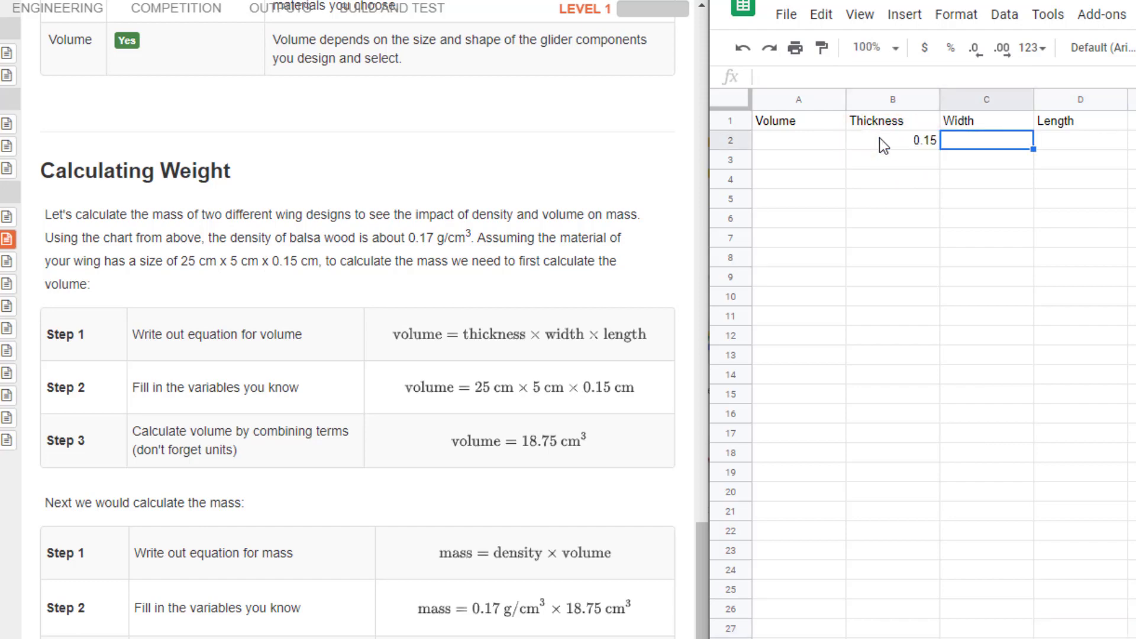
type("5")
key("Tab")
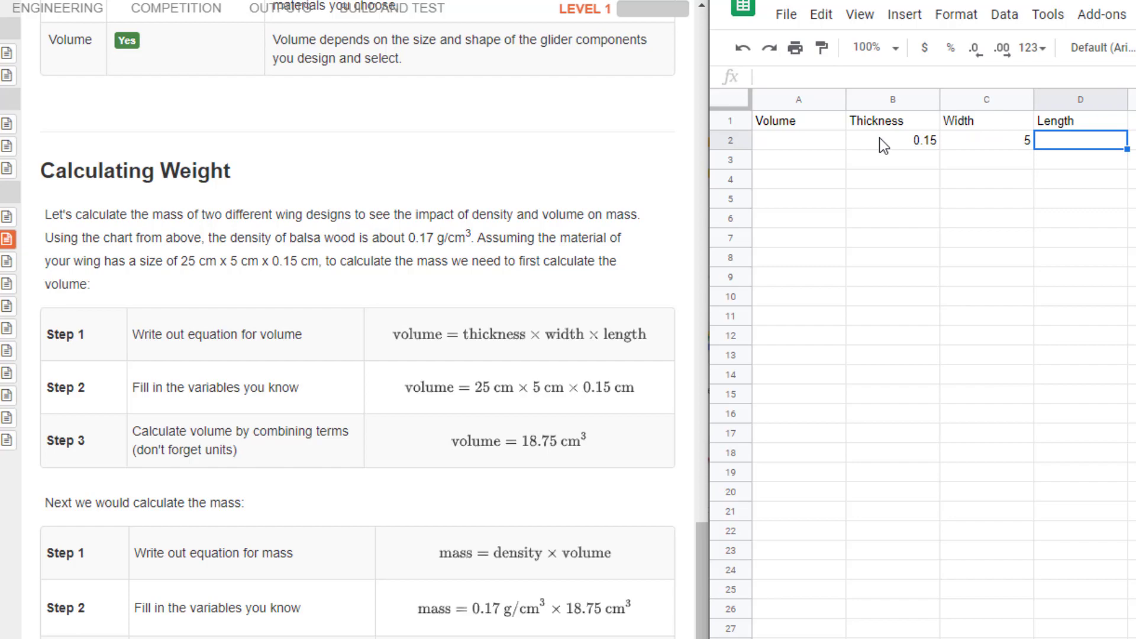
type("25")
key("Return")
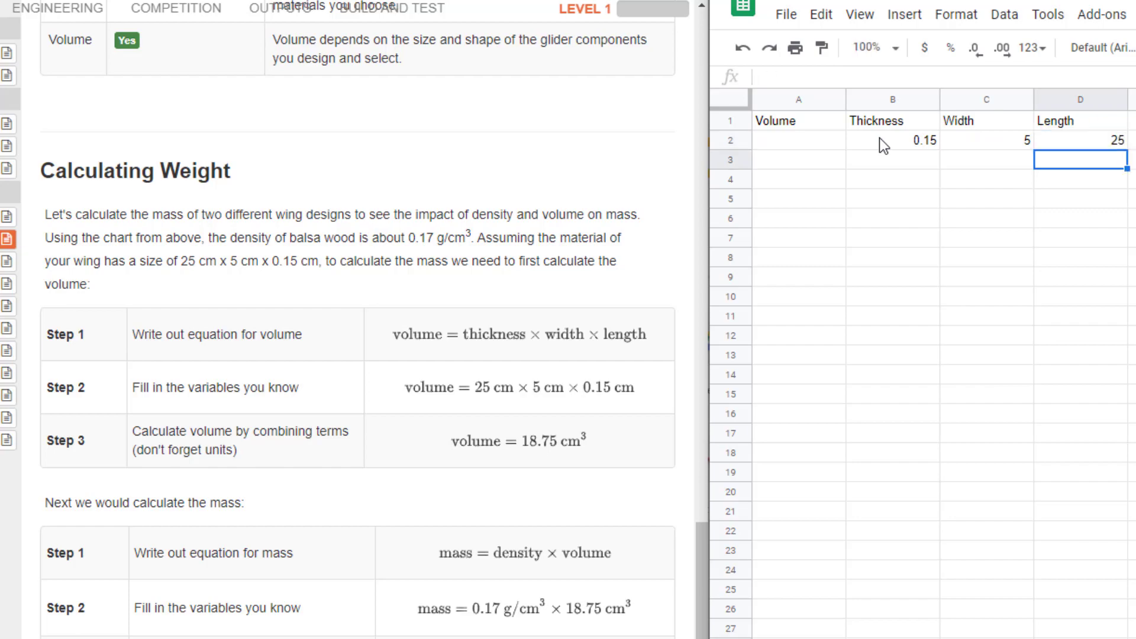
Build the volume formula =B2*C2*D2 in A2, previewing 18.75.
left_click(795, 140)
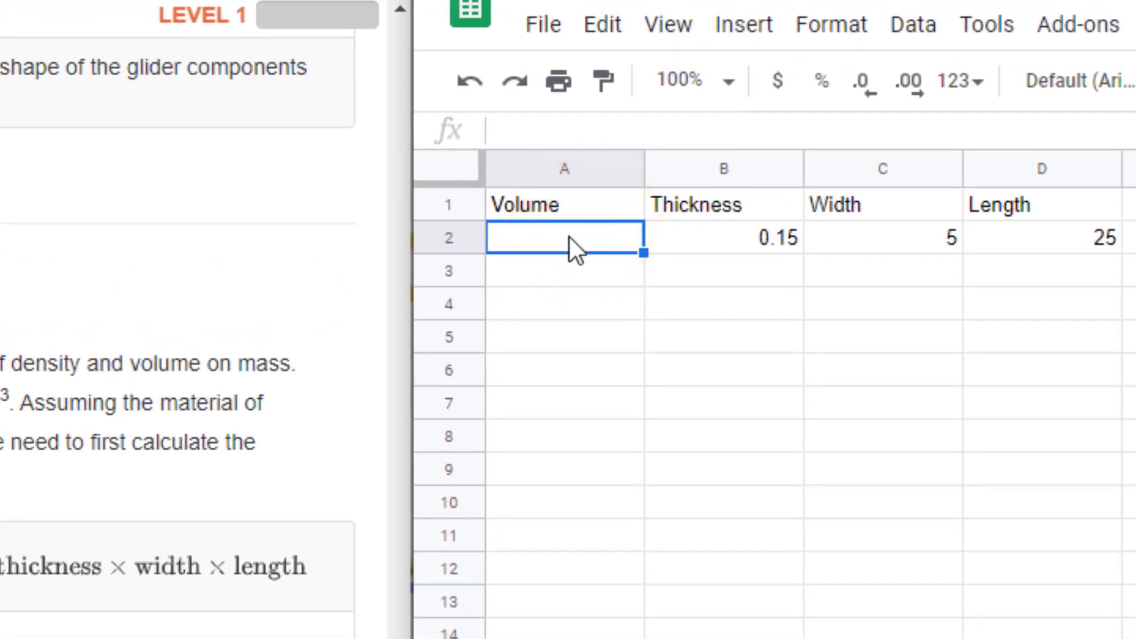
type("=")
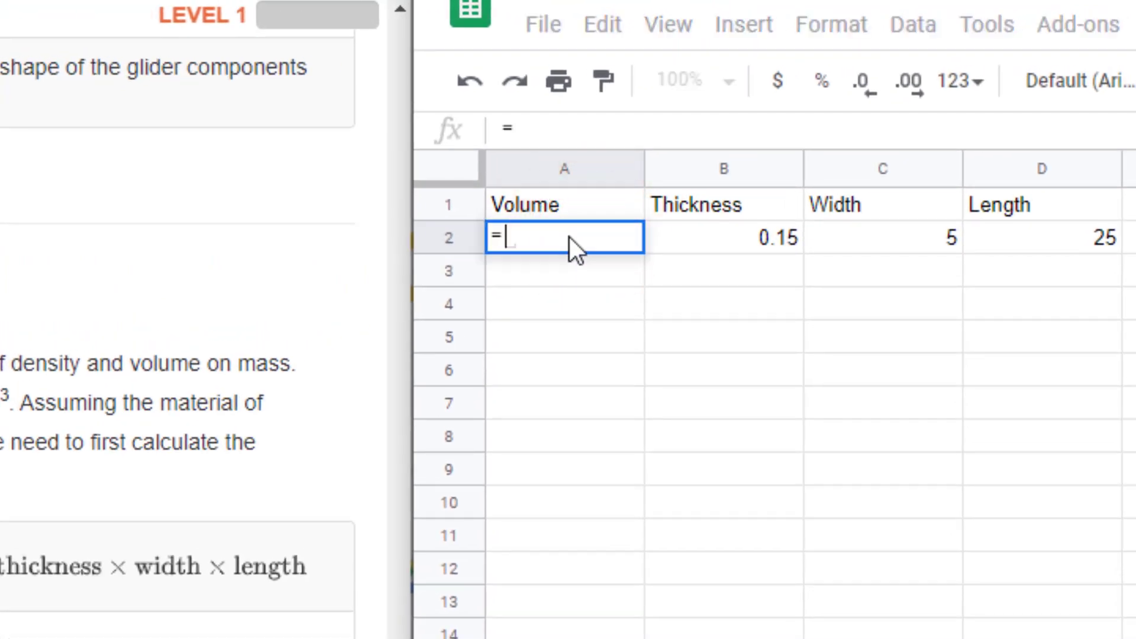
left_click(722, 238)
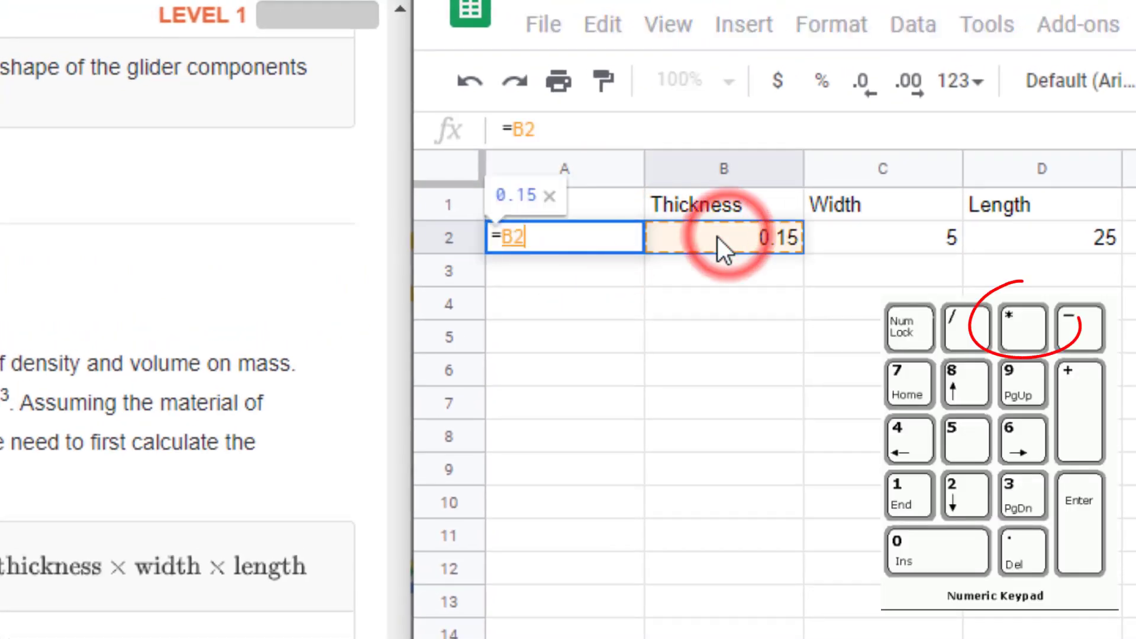
type("*")
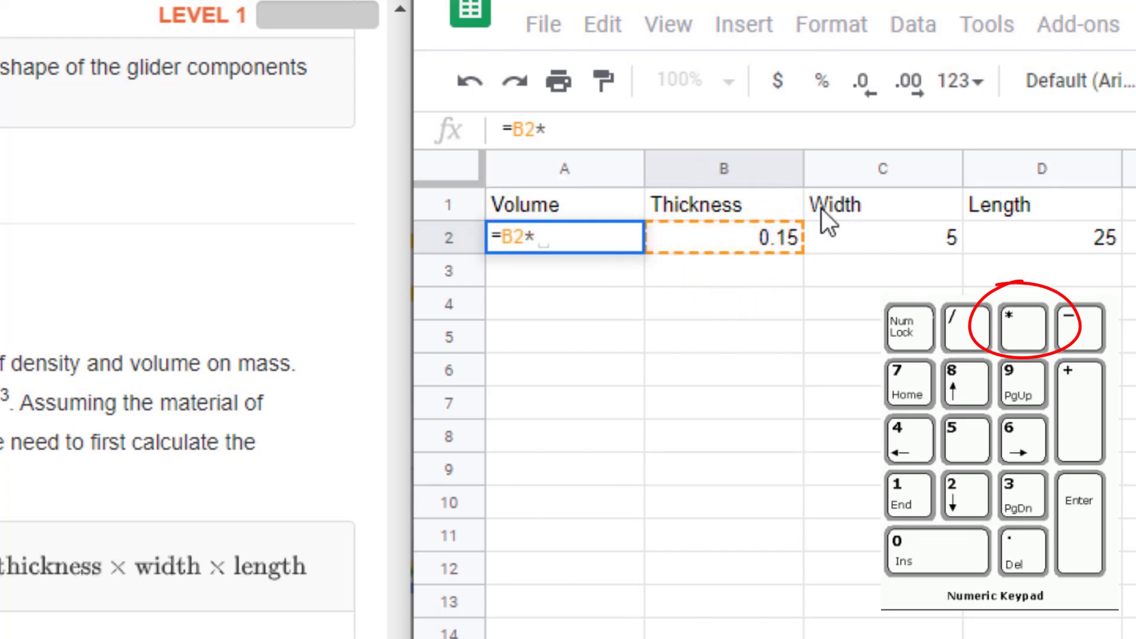
left_click(921, 246)
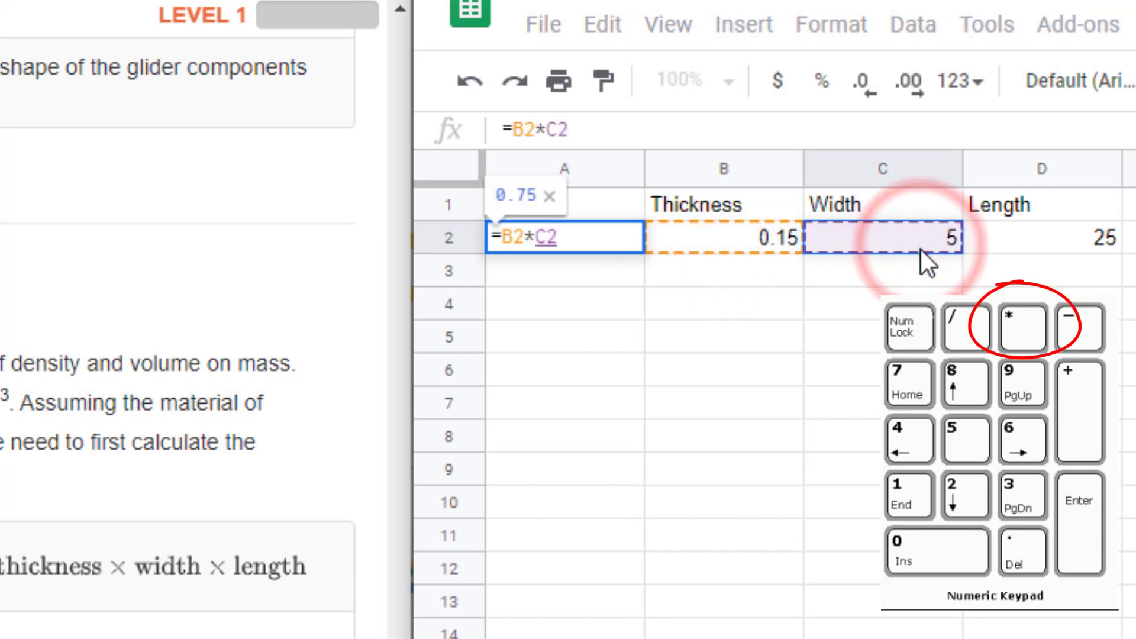
type("*")
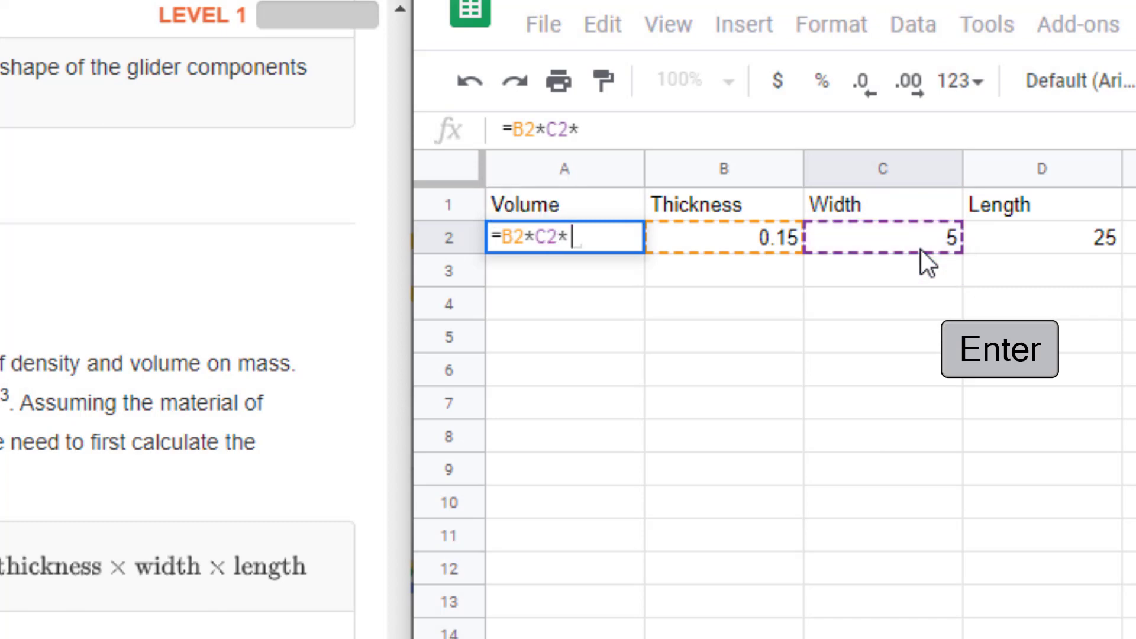
left_click(1039, 238)
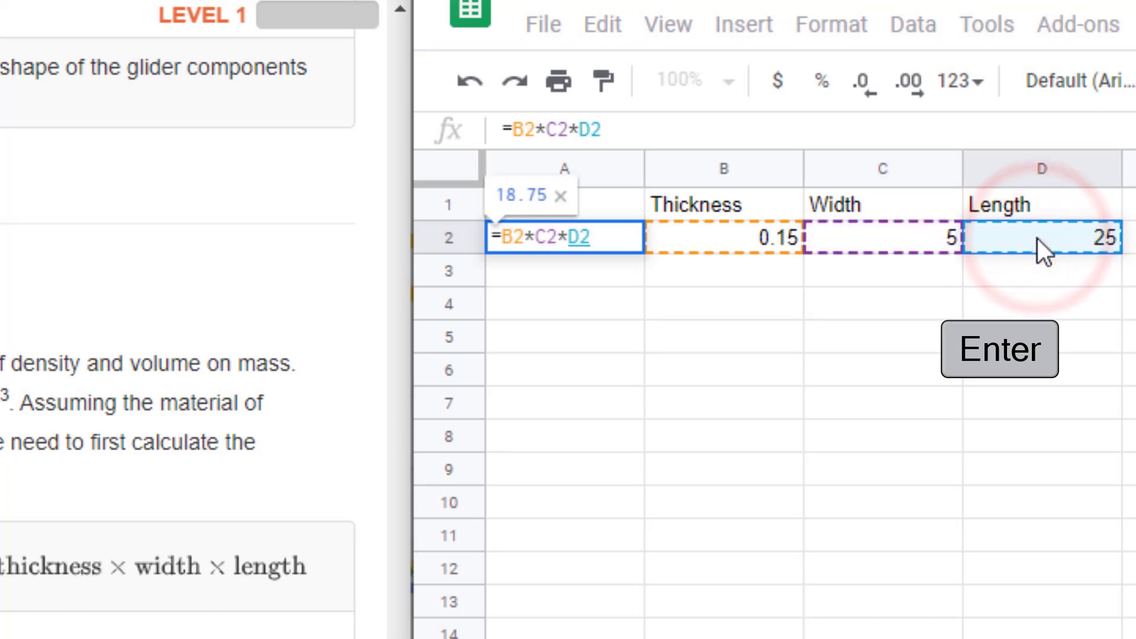
Confirm the A2 volume formula and fill it down to A8.
key("Return")
left_click(567, 241)
left_click_drag(640, 247, 609, 423)
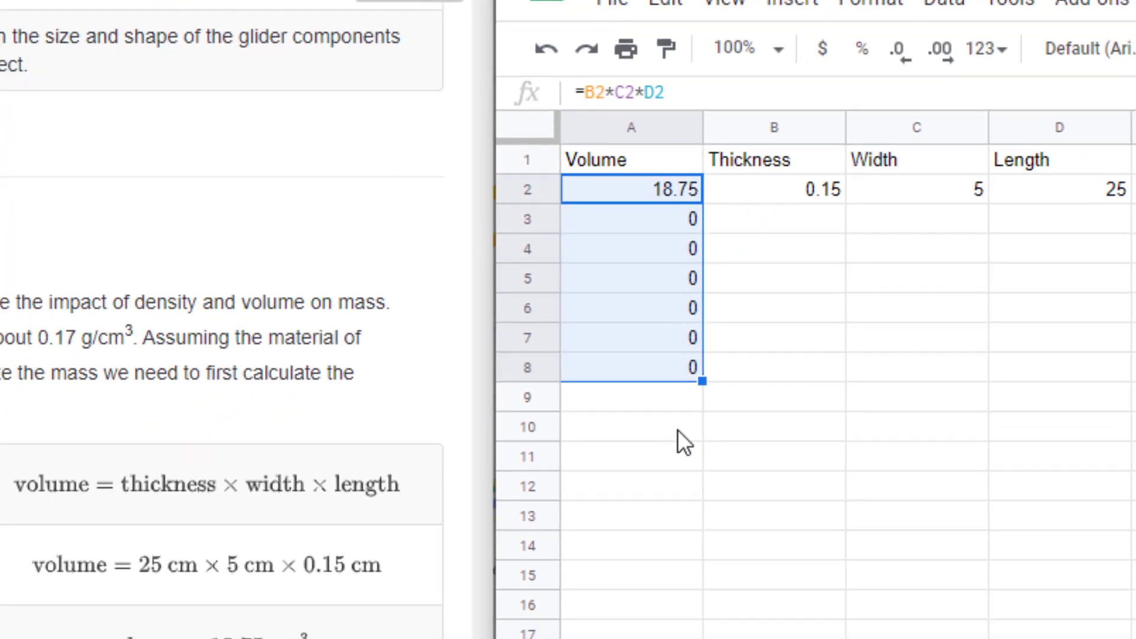
Add Mass, Density, Volume headings in A10:C10 with 18.75 under Volume in C11.
left_click(614, 505)
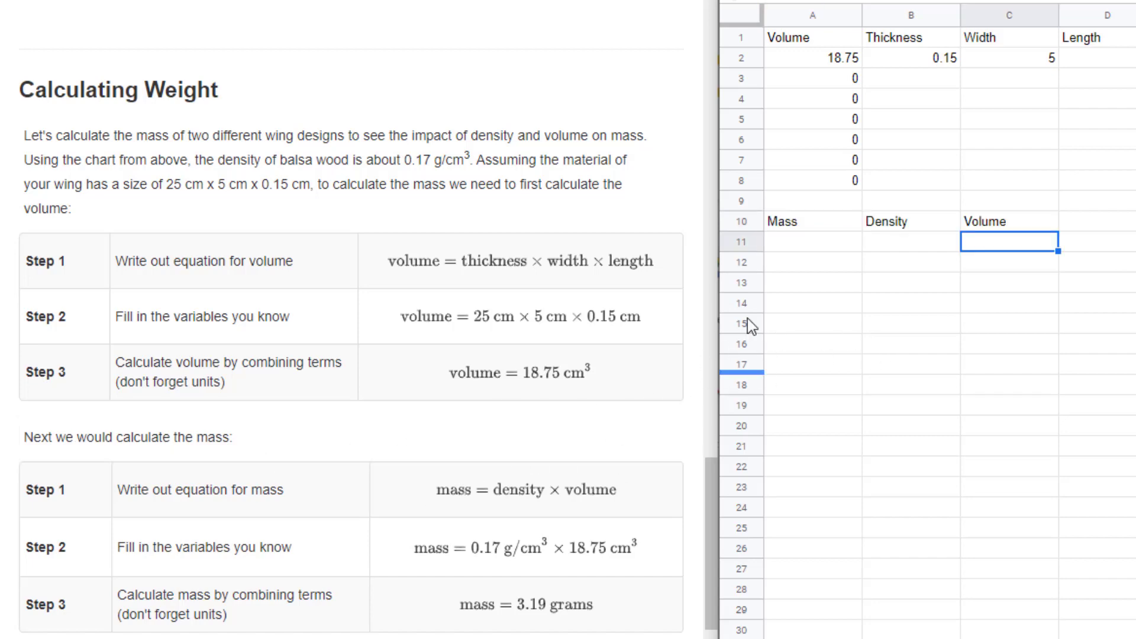
left_click(984, 244)
type("18")
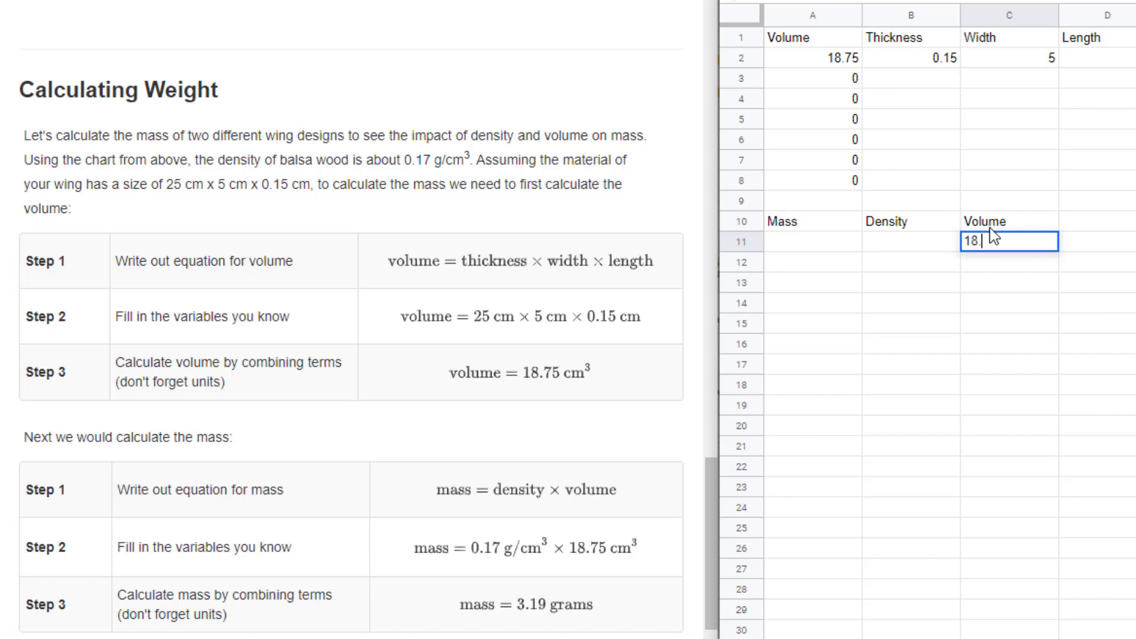
type(".75")
left_click(508, 183)
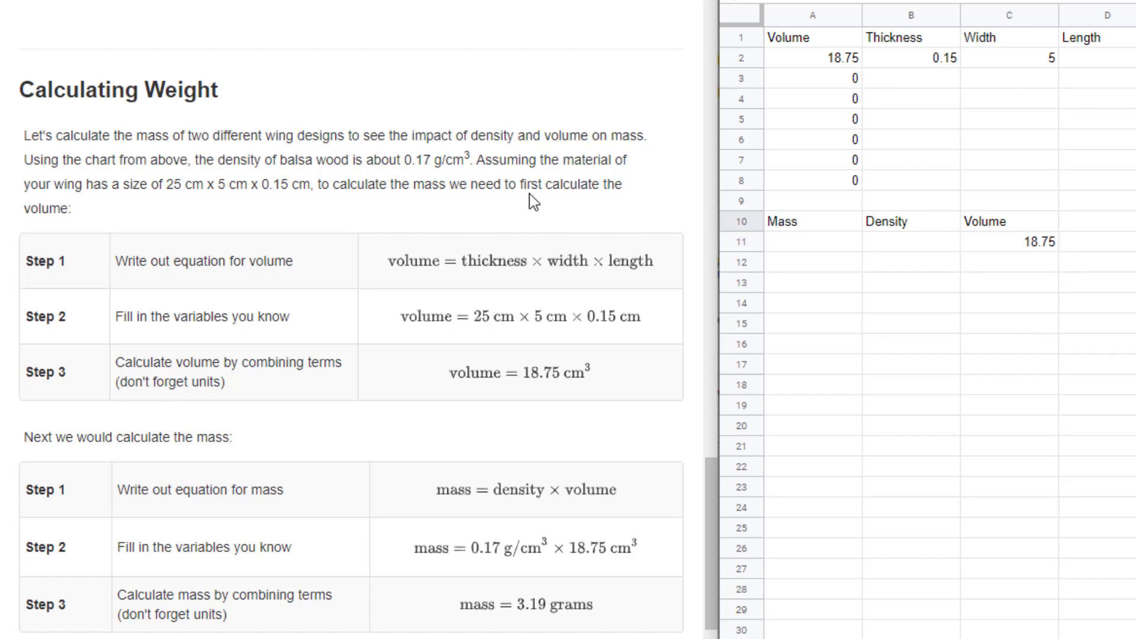
scroll(506, 59, "up", 10)
scroll(502, 83, "up", 3)
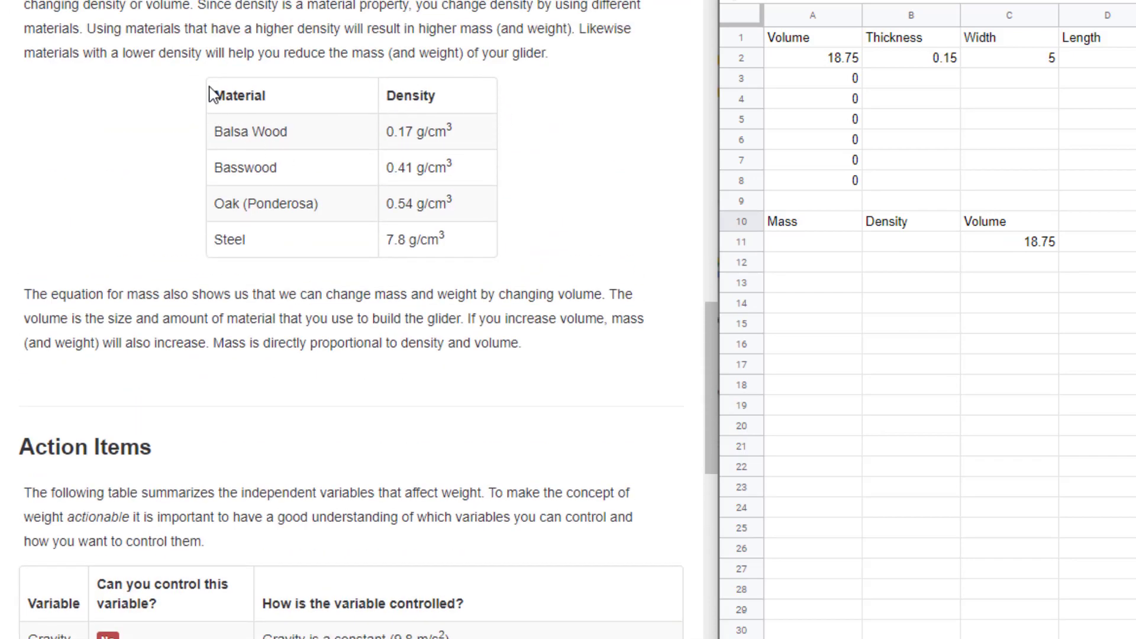
Copy the article's Material/Density table and paste it as values only at F1.
left_click_drag(210, 92, 435, 243)
right_click(410, 130)
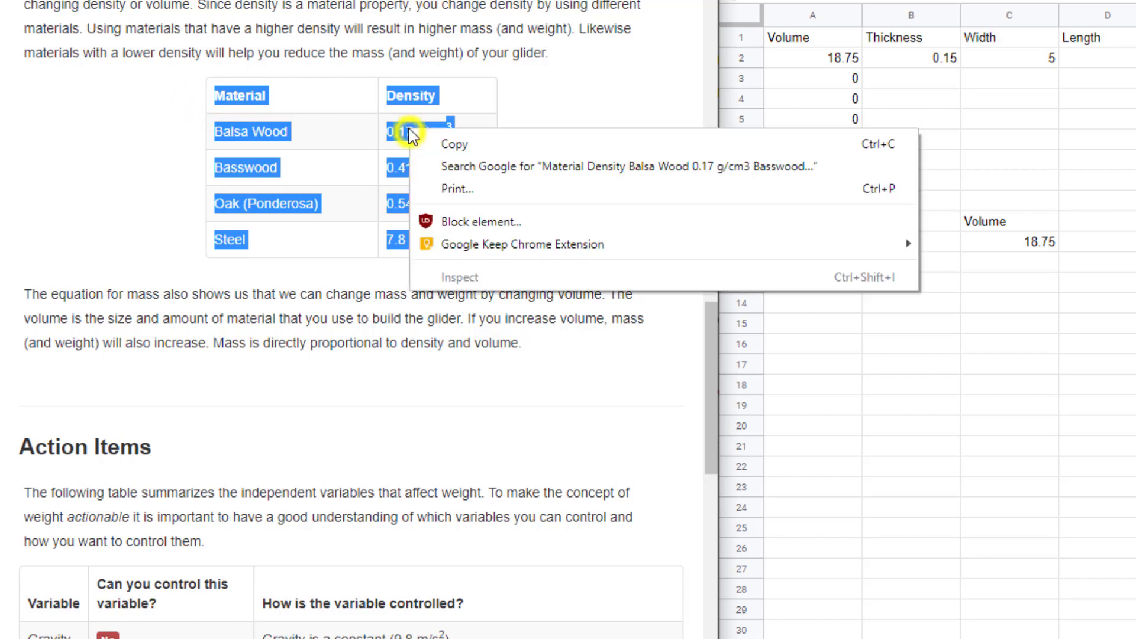
left_click(436, 145)
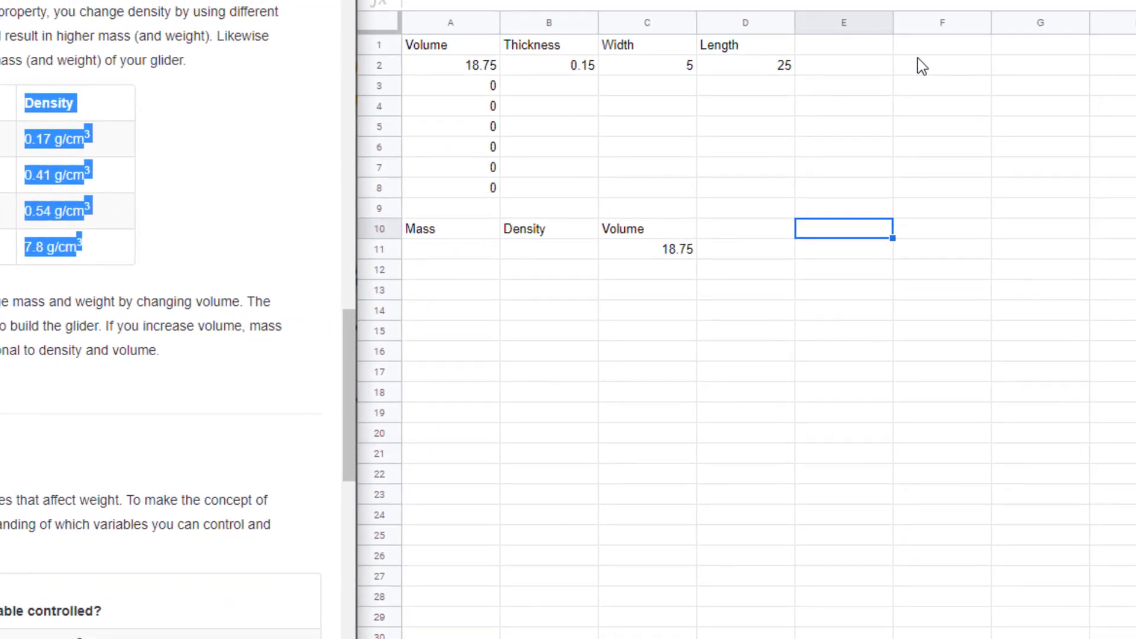
right_click(924, 51)
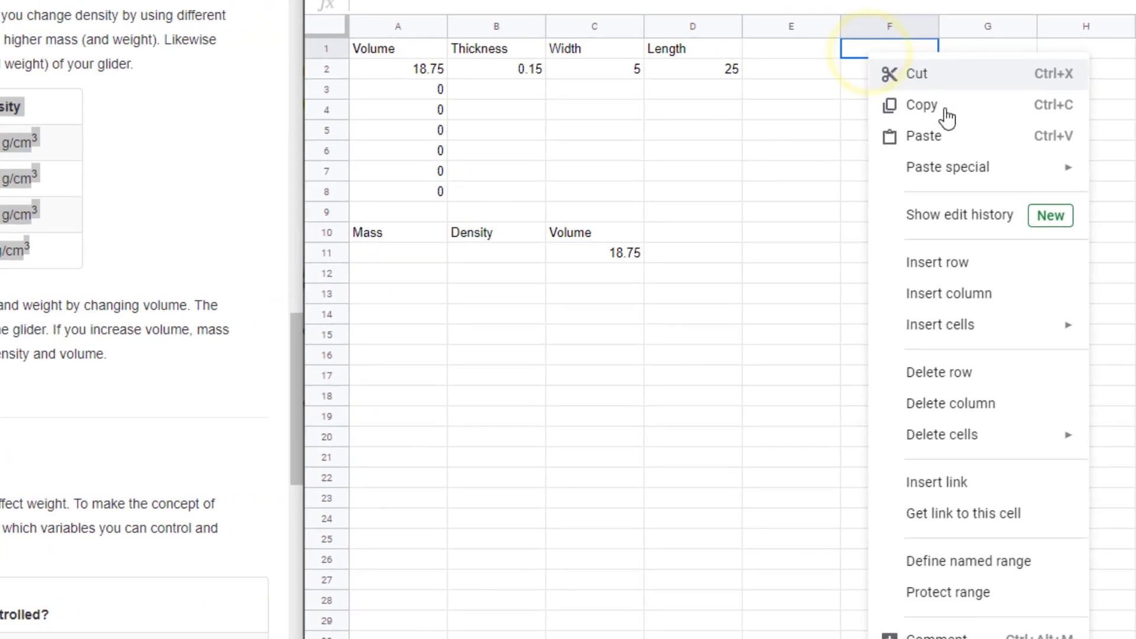
mouse_move(925, 171)
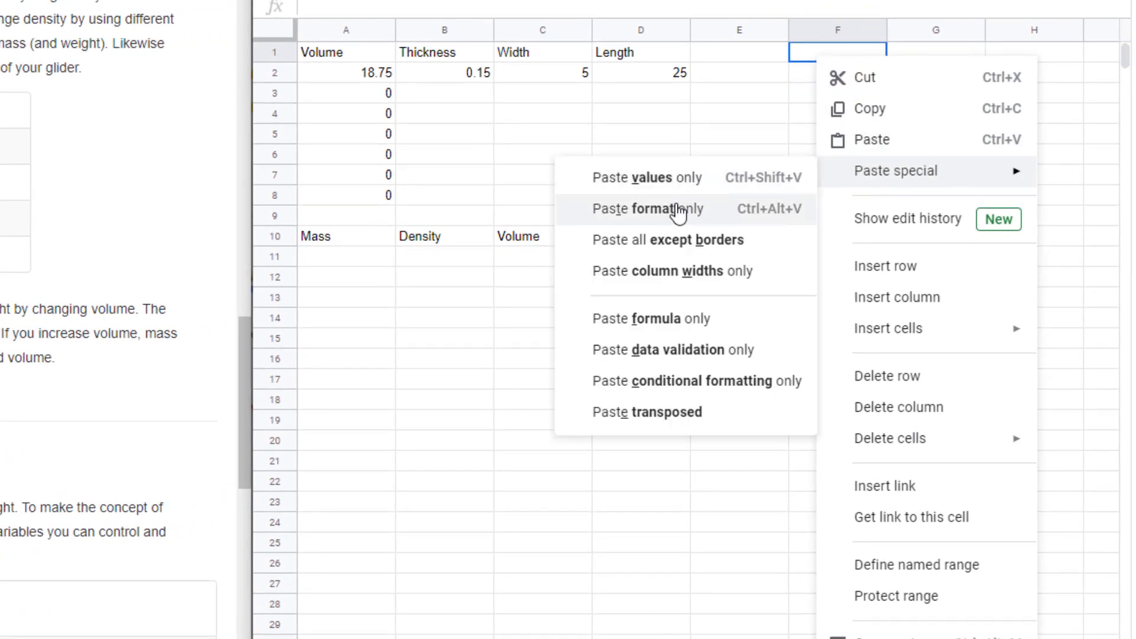
left_click(672, 178)
left_click(813, 181)
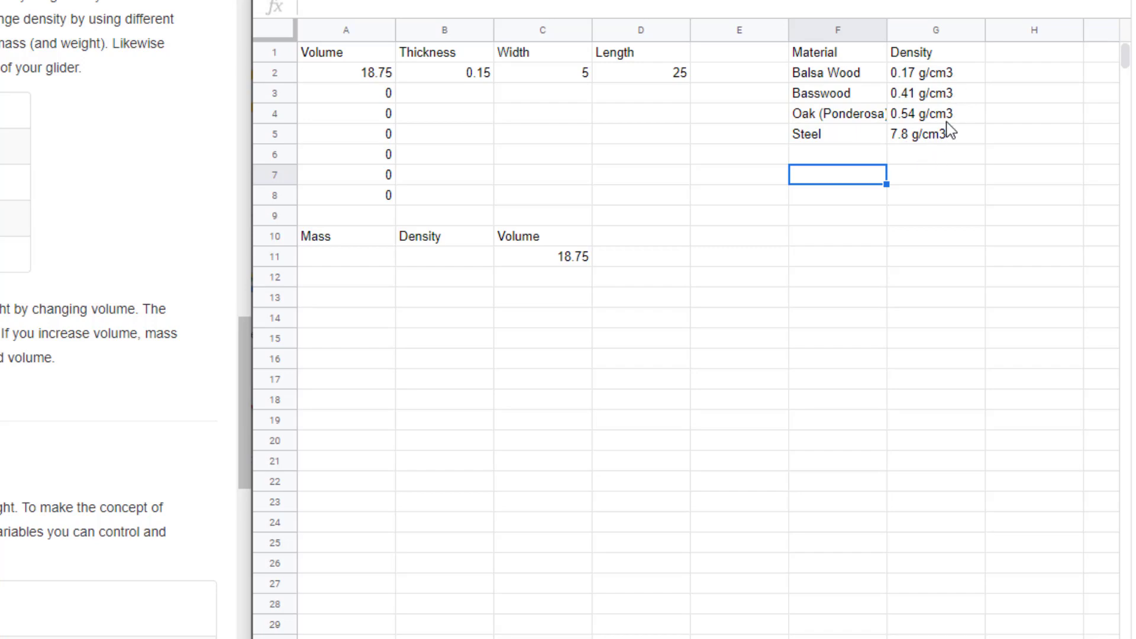
Enter the balsa density 0.17 in B11.
left_click(435, 265)
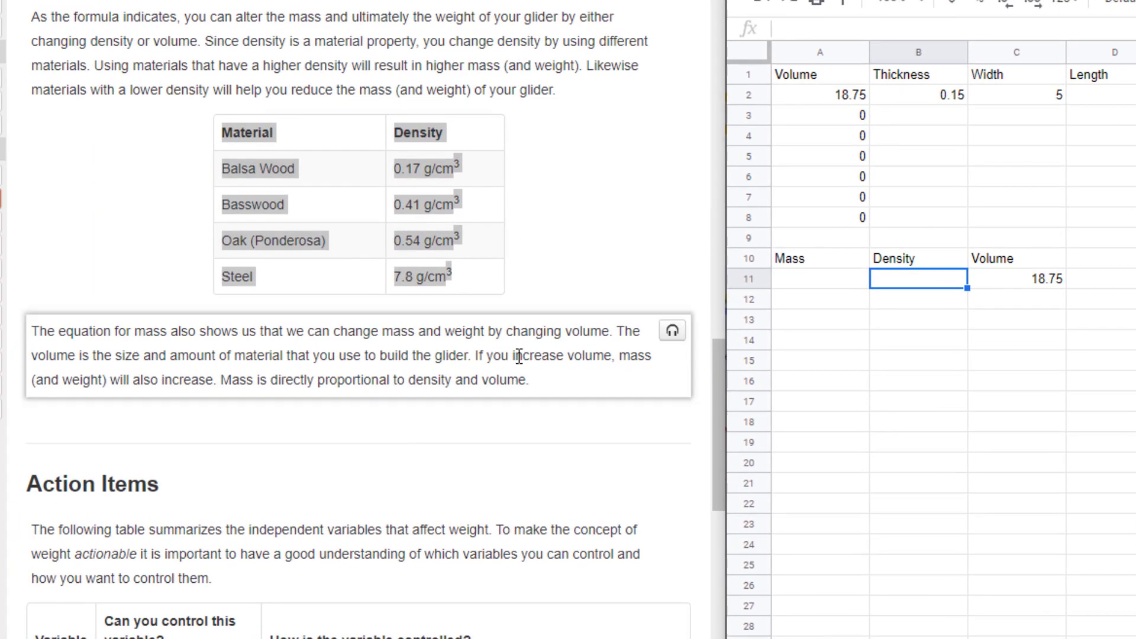
left_click(555, 196)
scroll(557, 215, "down", 10)
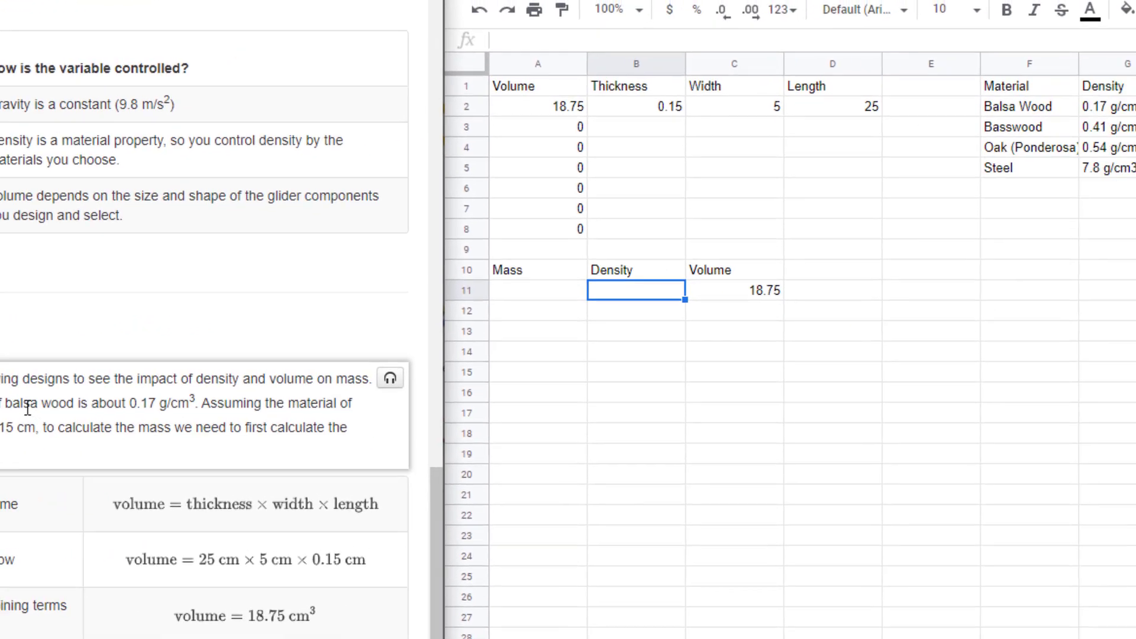
left_click(556, 303)
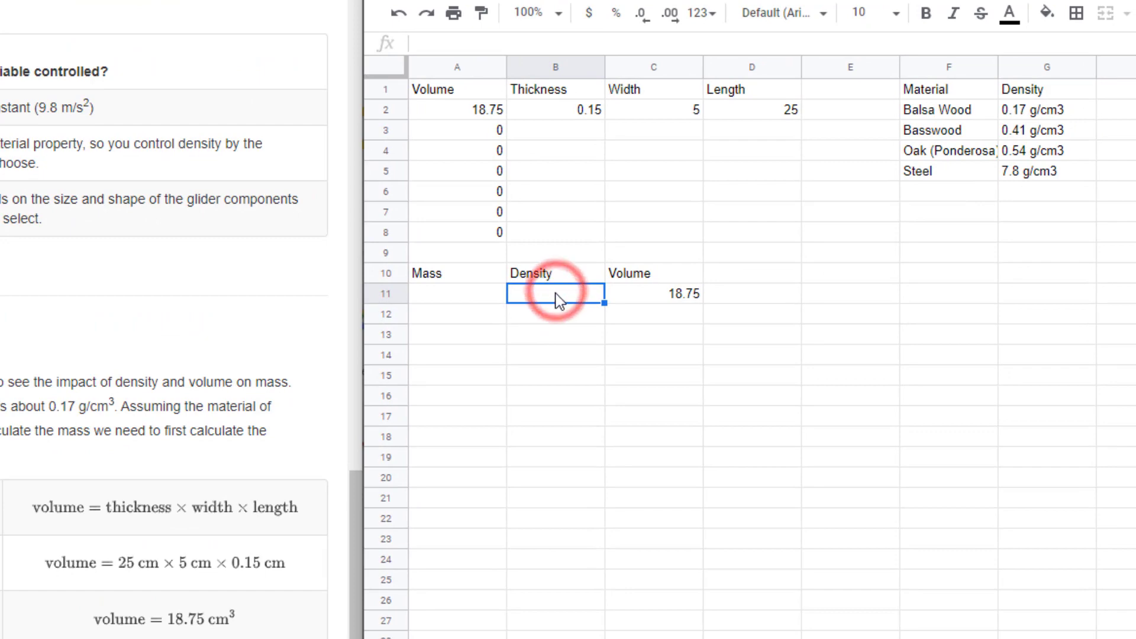
type("0.17")
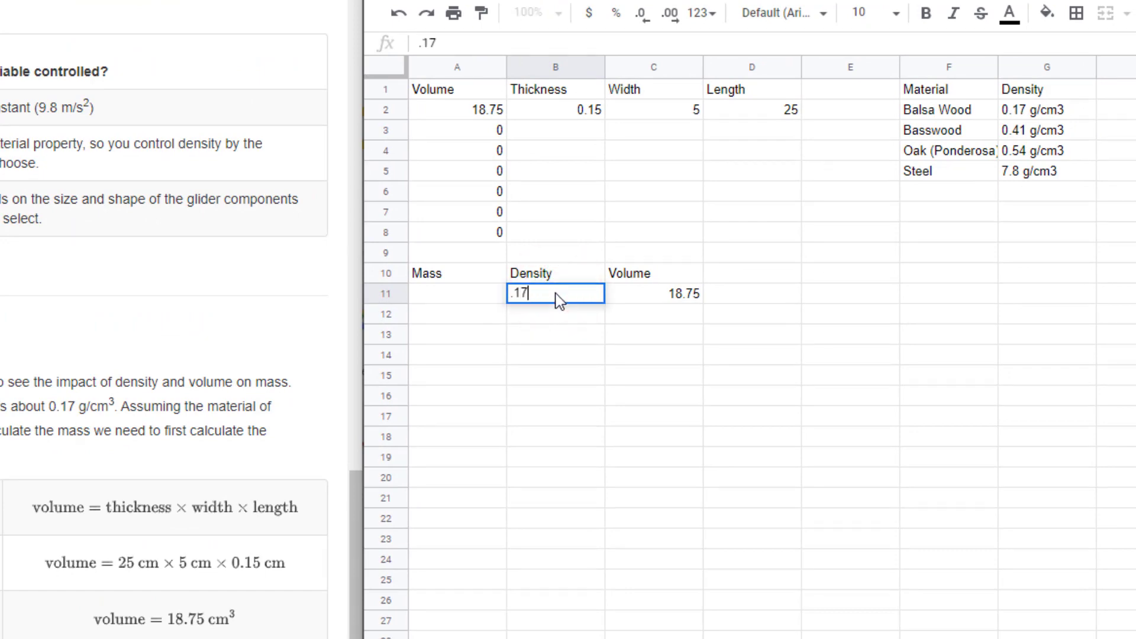
key("Return")
key("Up")
key("Left")
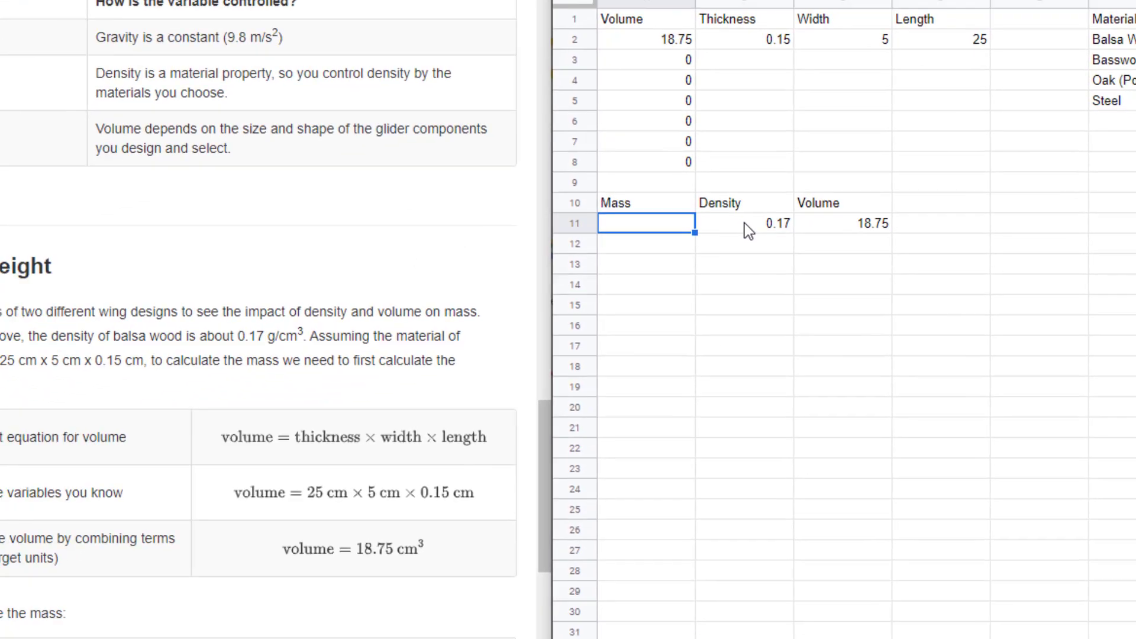
Put the mass formula =B11*C11 in A11, giving 3.1875, and fill it down to A17.
type("=")
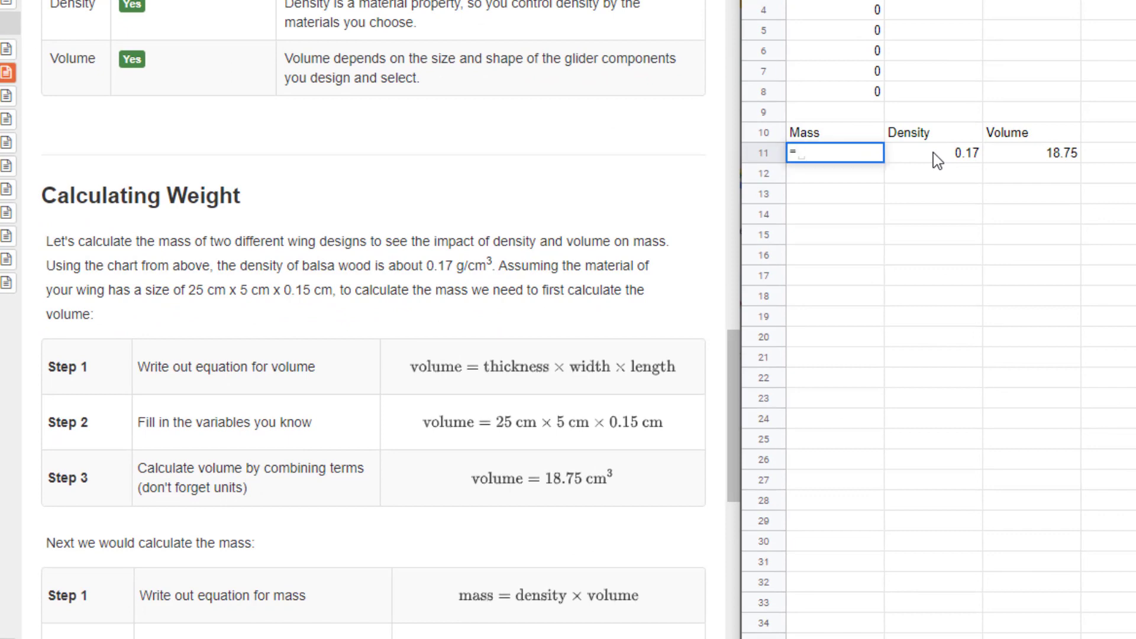
left_click(933, 153)
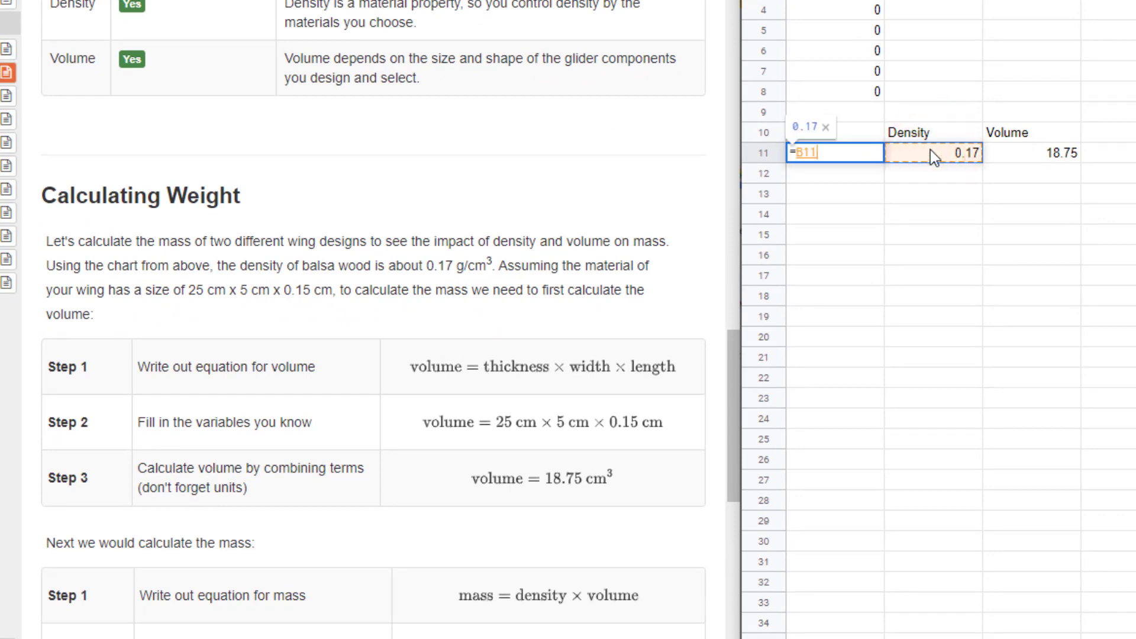
type("*")
left_click(1035, 155)
key("Return")
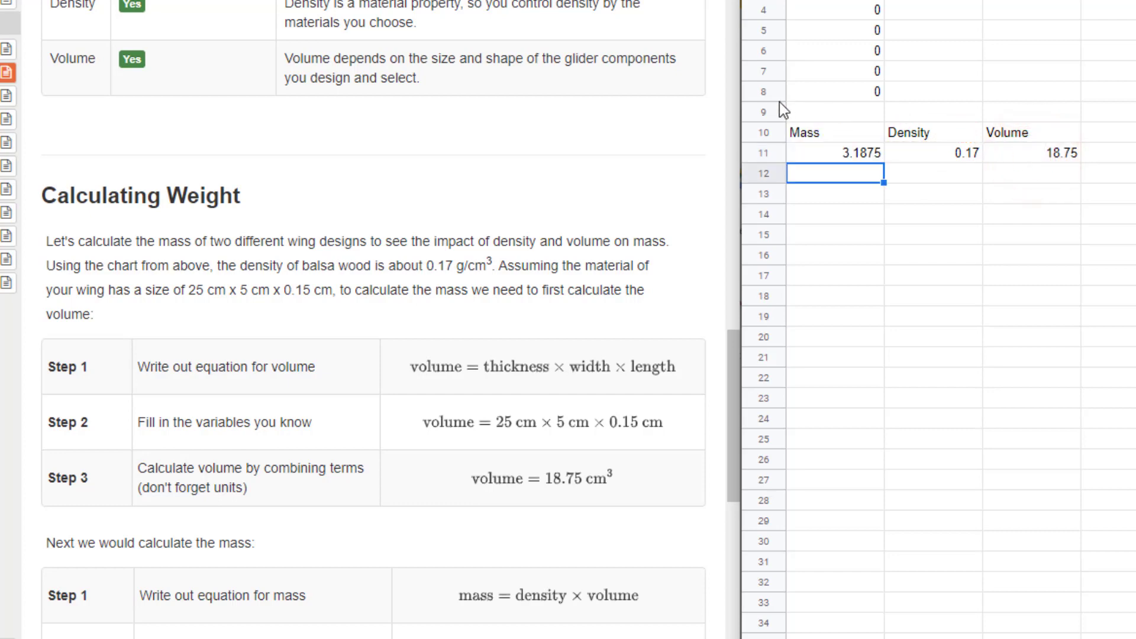
left_click(847, 158)
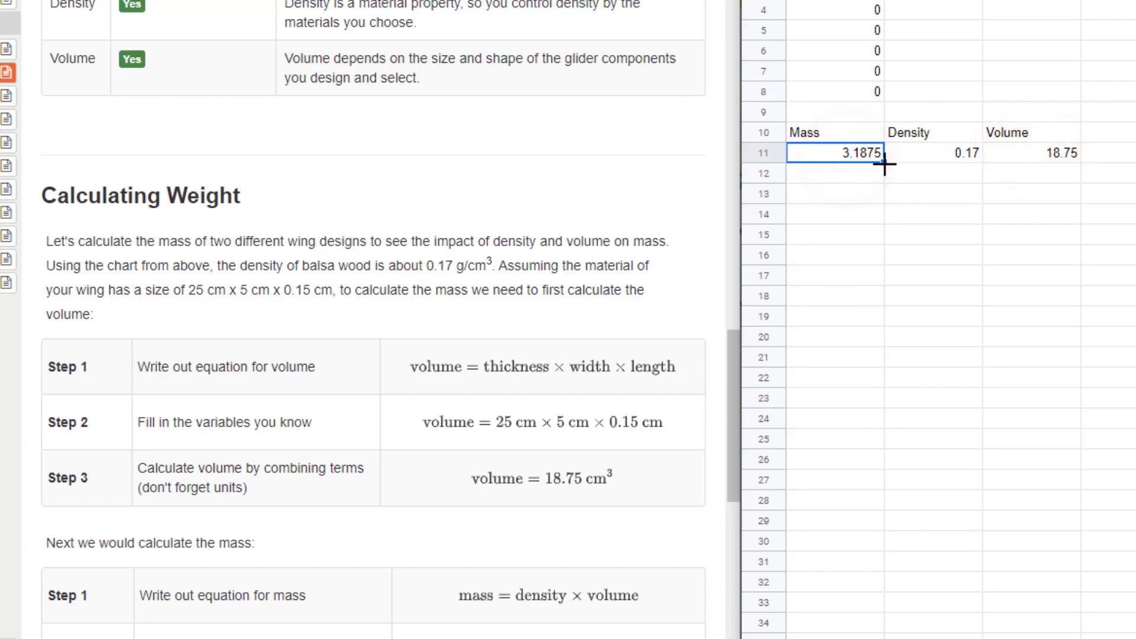
left_click_drag(883, 161, 878, 275)
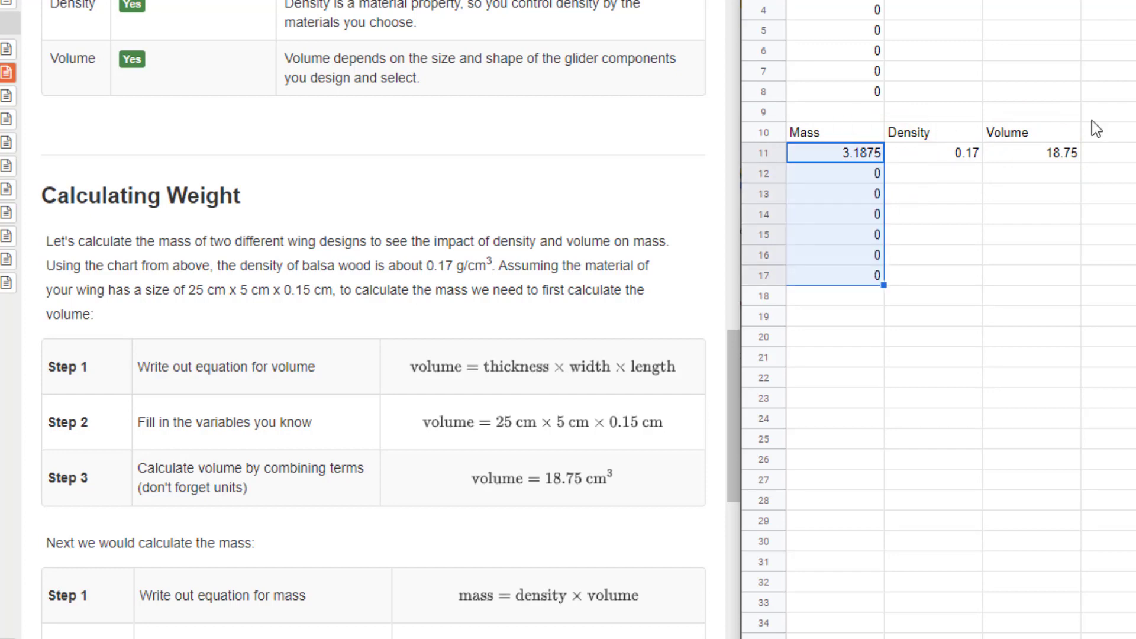
Add 'Mass in Grams' and 'Mass in Kg' headings in A19:B19 and enter 3.19 in A20.
left_click(829, 322)
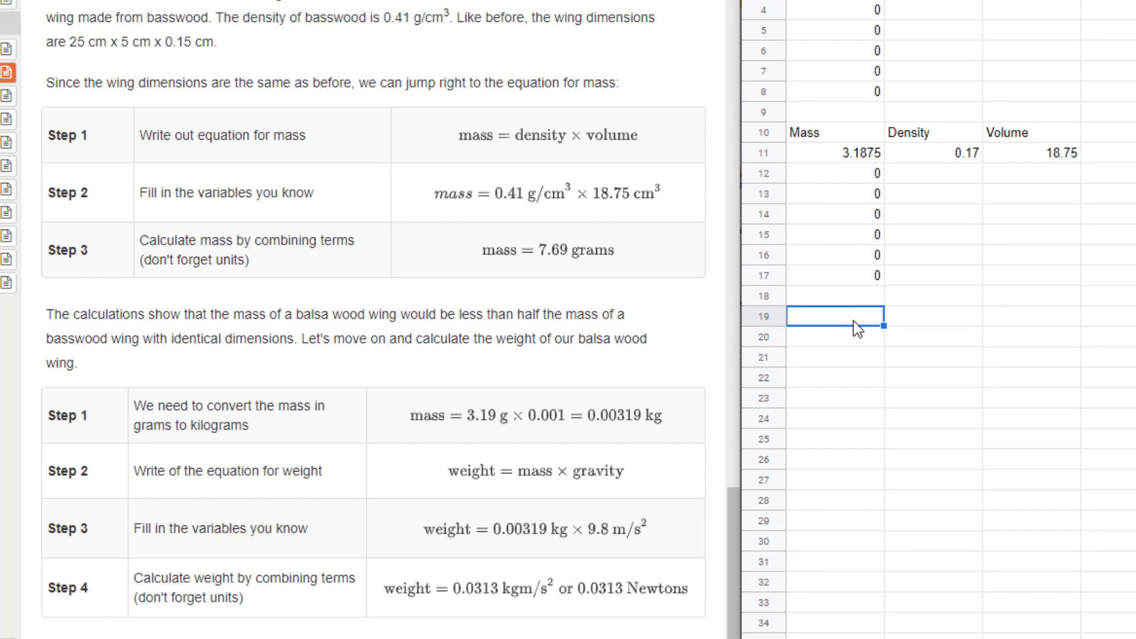
type("Mass in Grams")
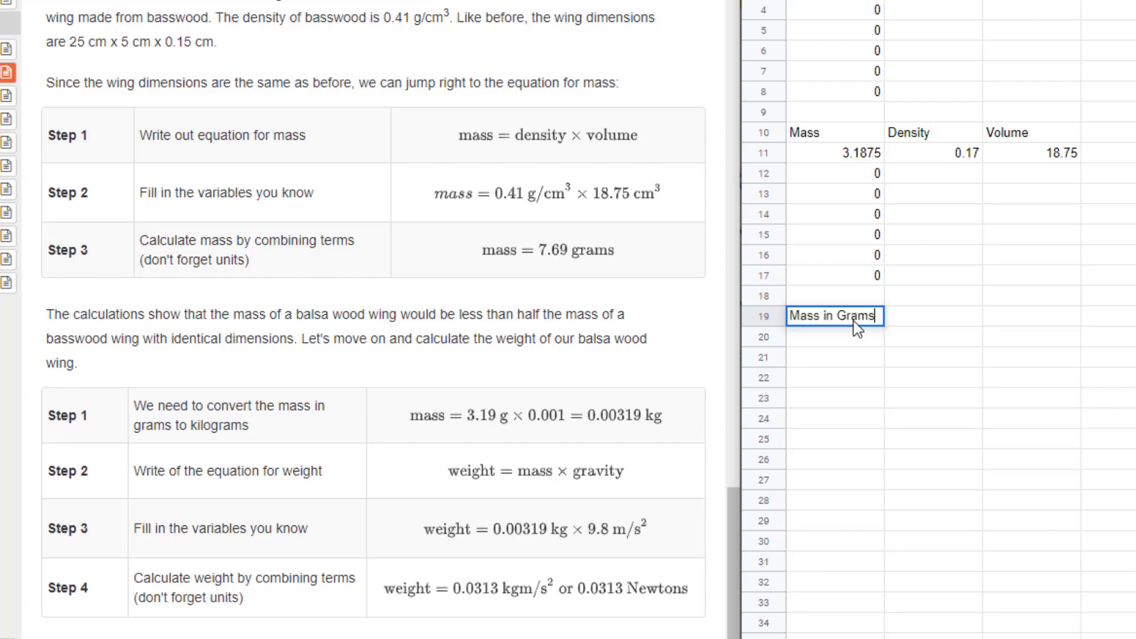
key("Tab")
type("Mass in Kg")
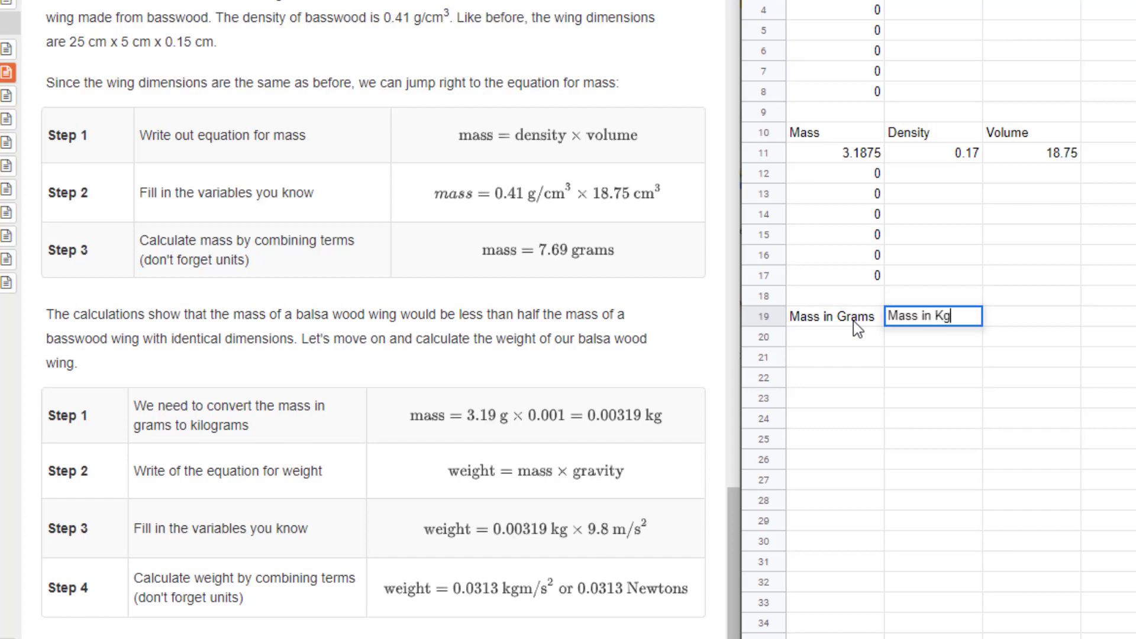
key("Return")
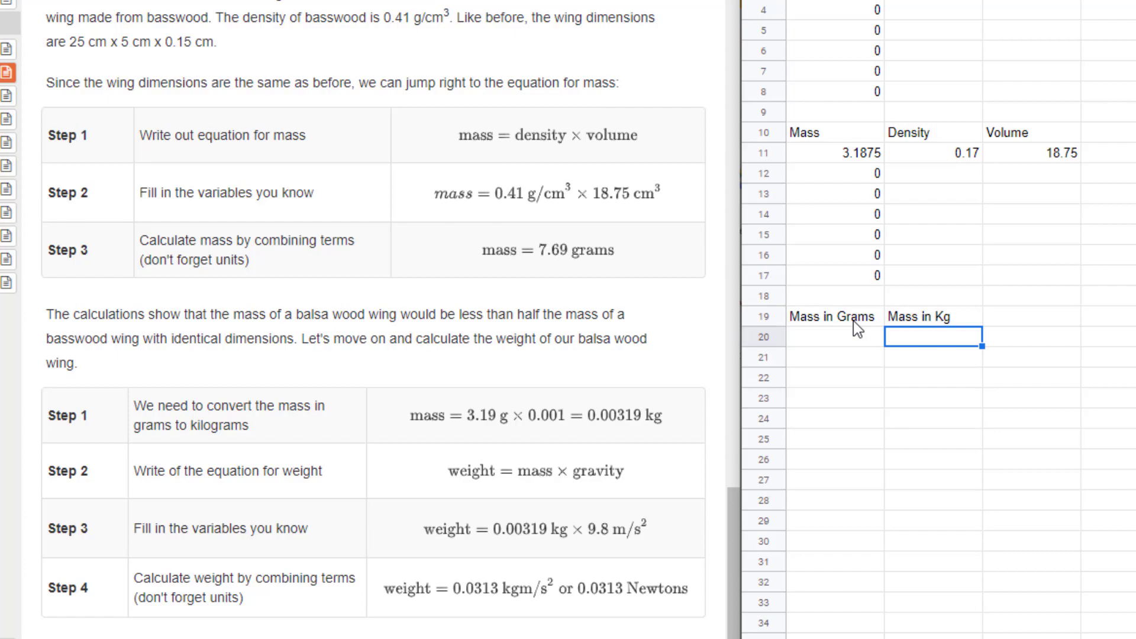
left_click(858, 339)
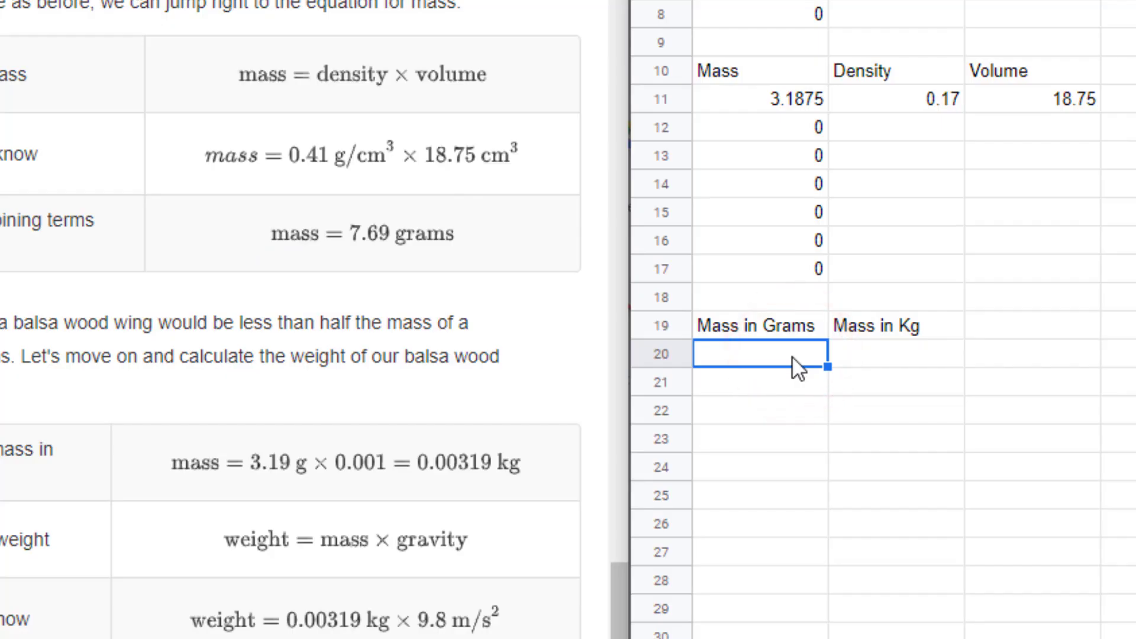
type("3.")
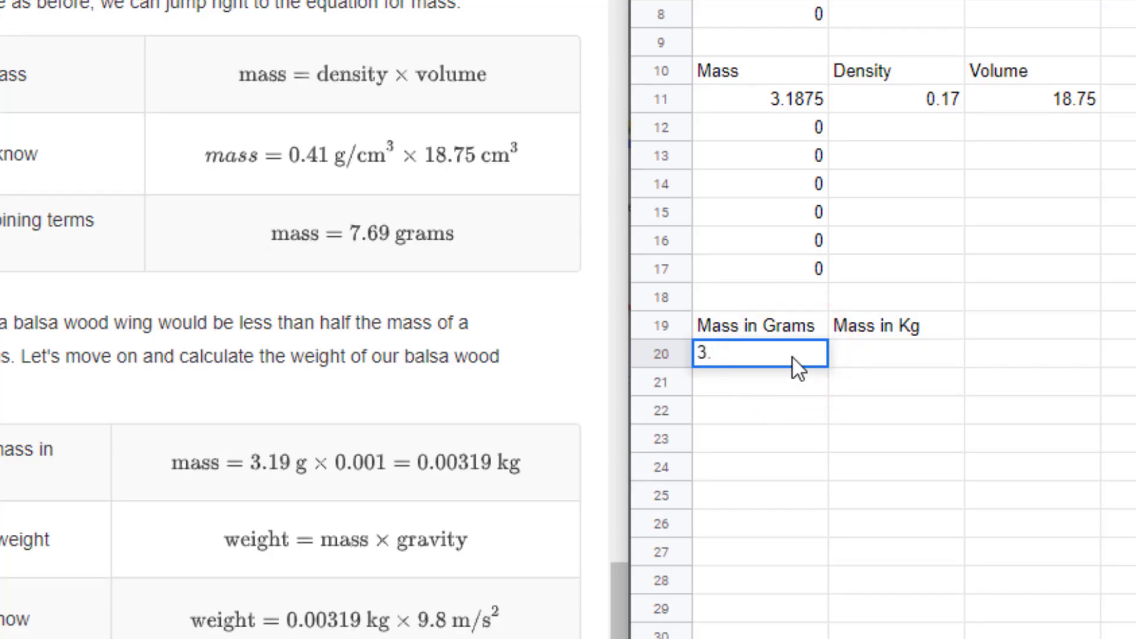
type("19")
key("Return")
Convert the grams to kilograms in B20 with =A20*.001, giving 0.00319.
left_click(792, 357)
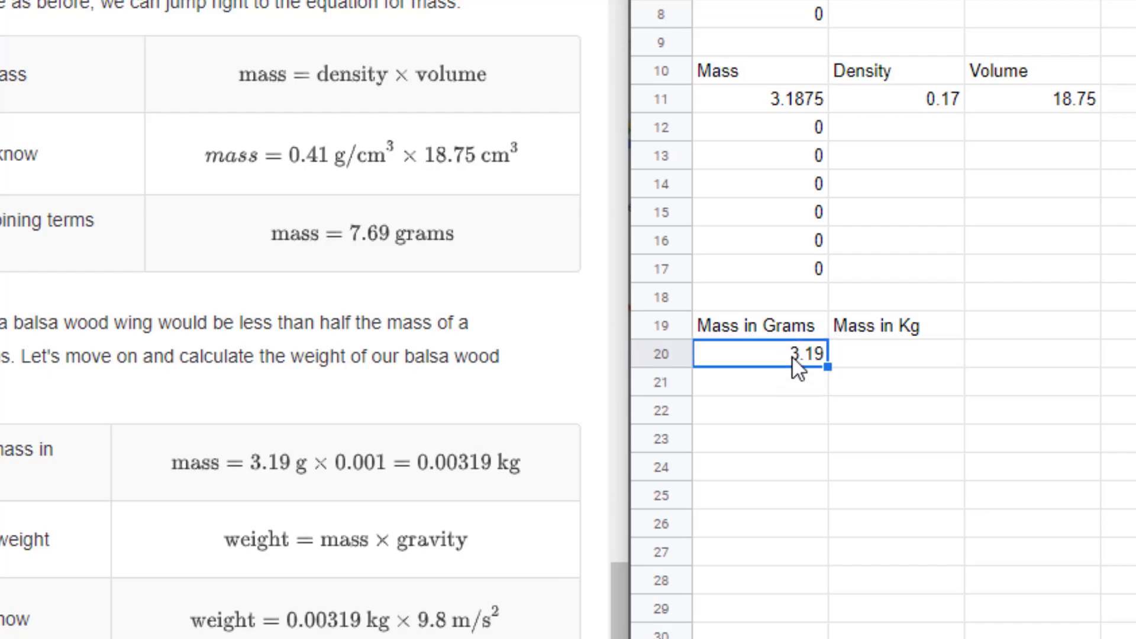
left_click(850, 343)
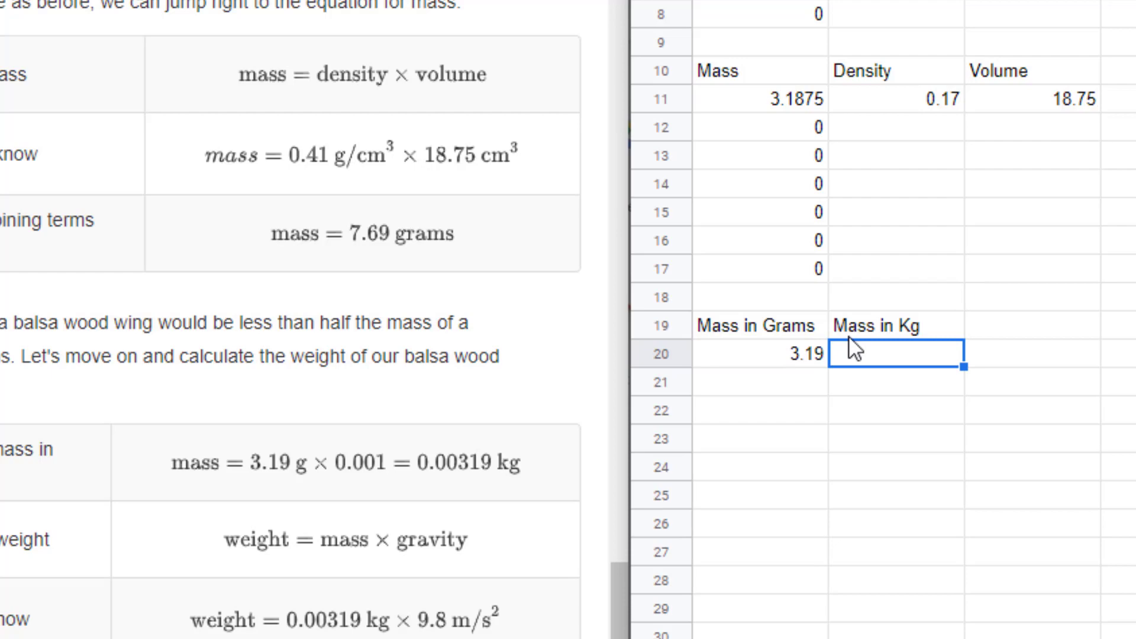
type("=")
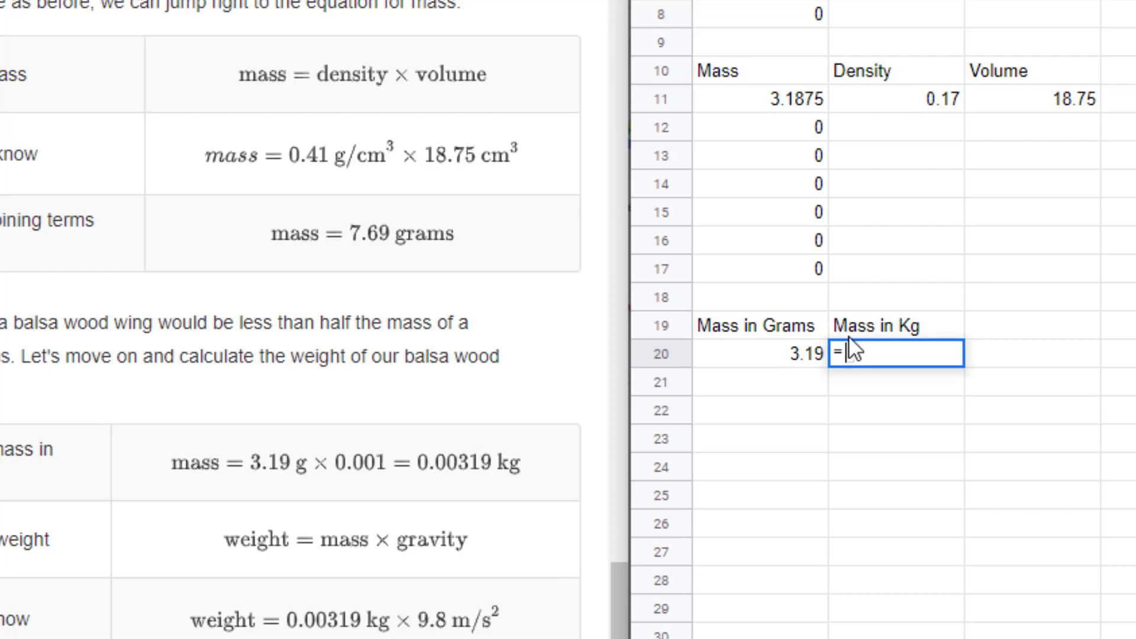
left_click(787, 353)
type("*")
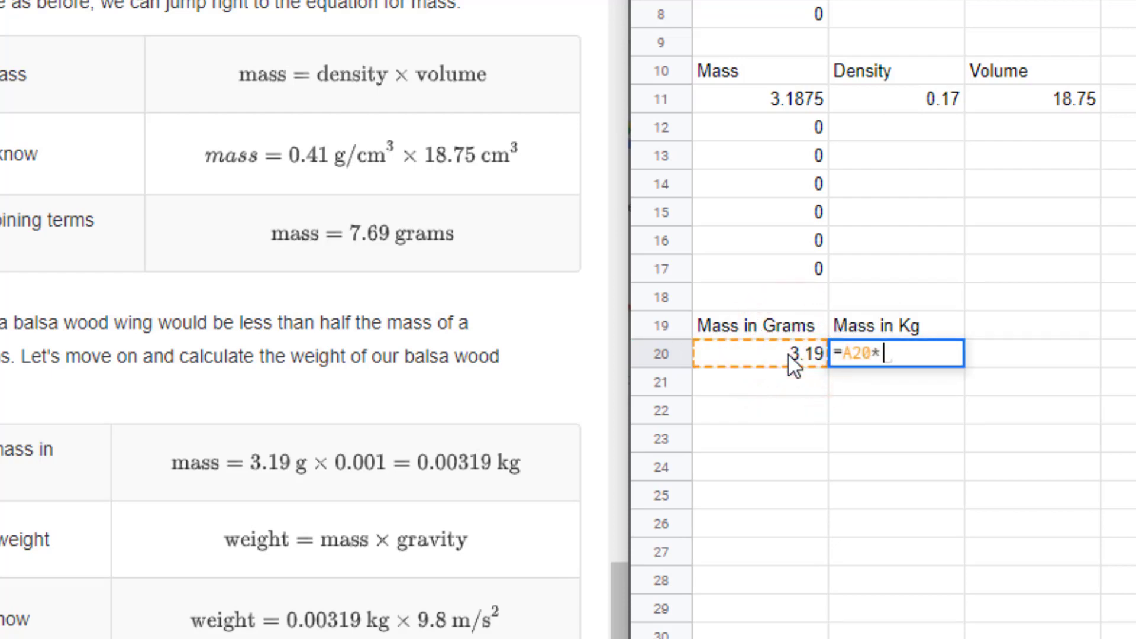
type(".001")
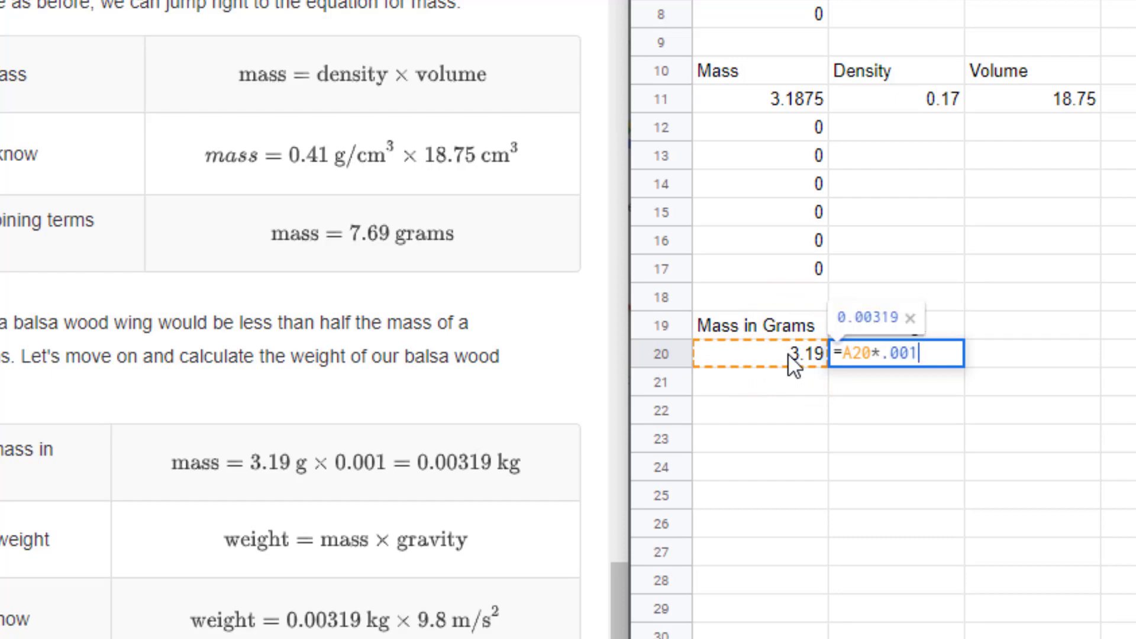
key("Return")
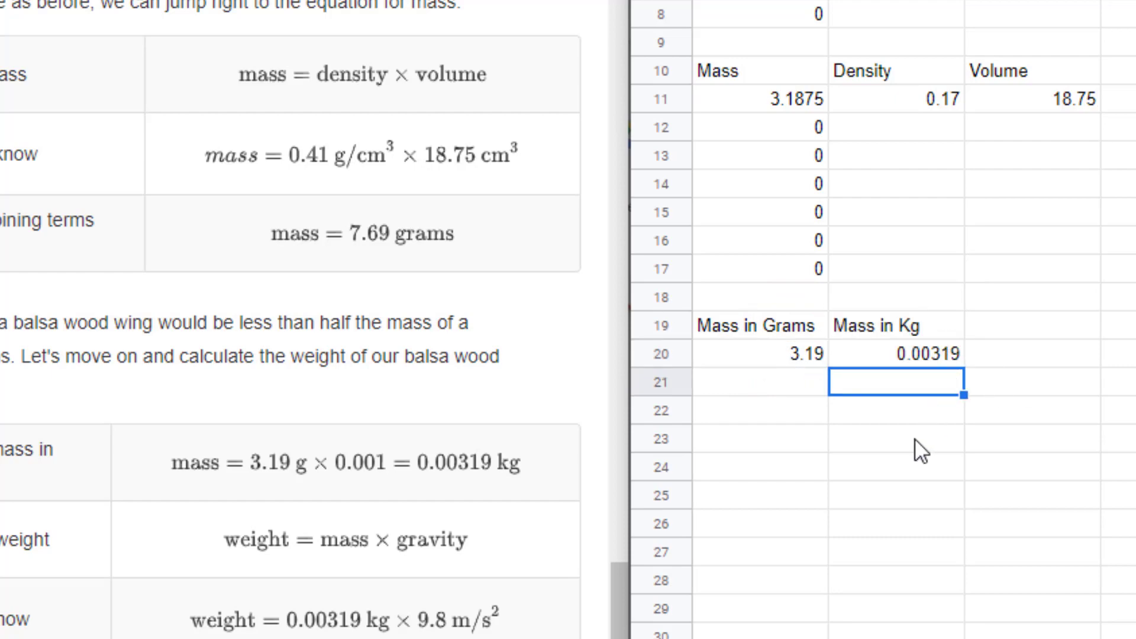
Head A24:C24 Weight, Mass, Gravity and enter gravity 9.8 and mass .00319 in row 25.
left_click(760, 471)
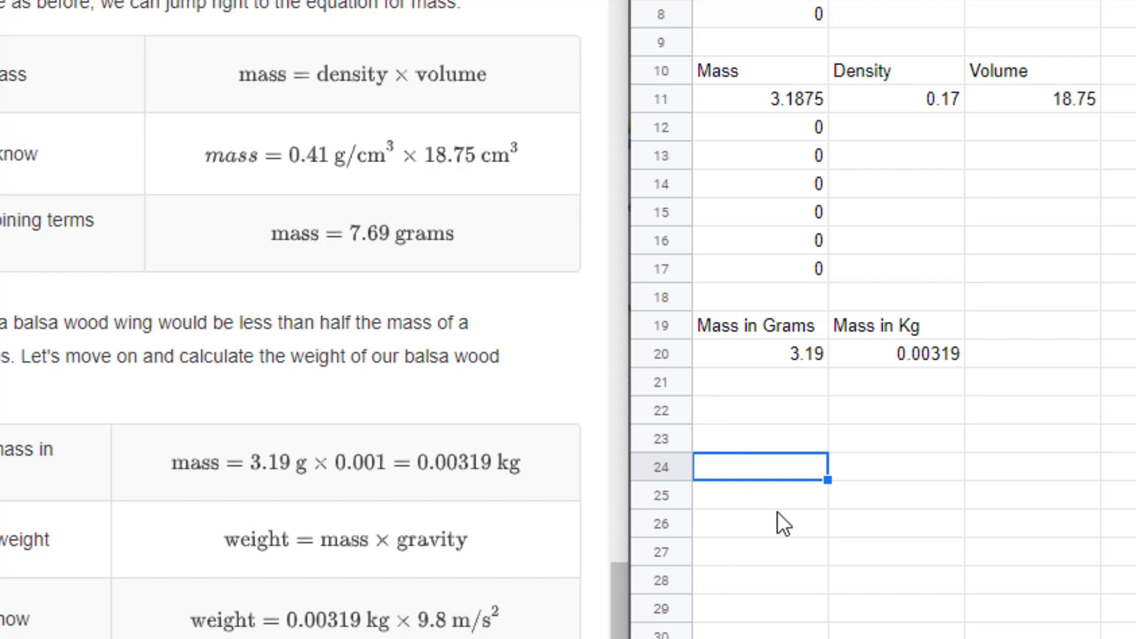
type("Weight")
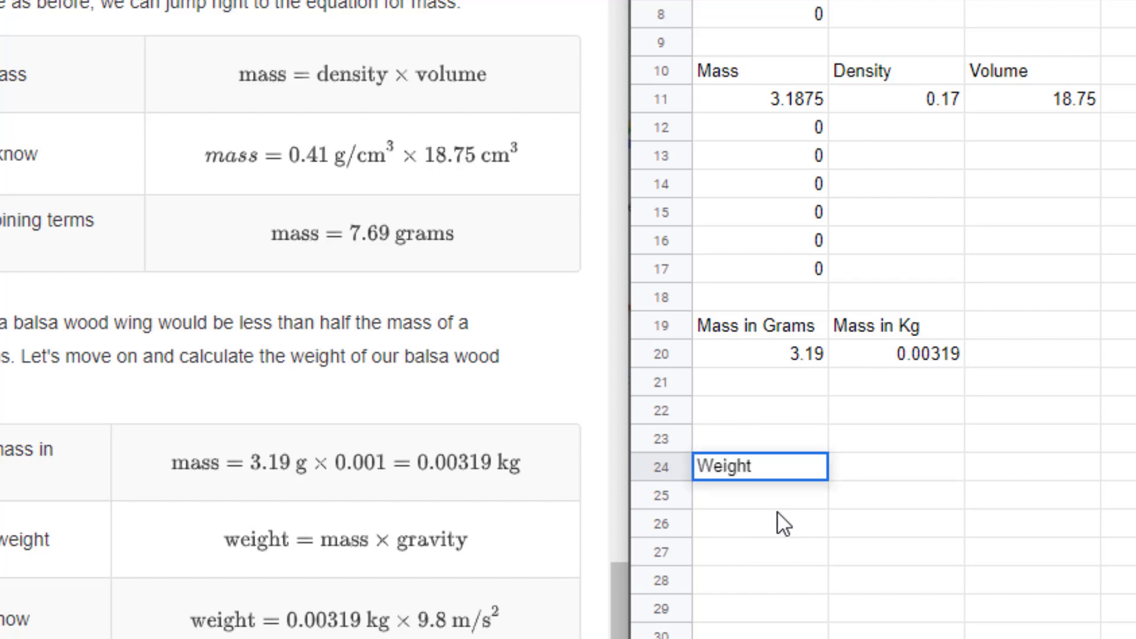
key("Tab")
type("Mass")
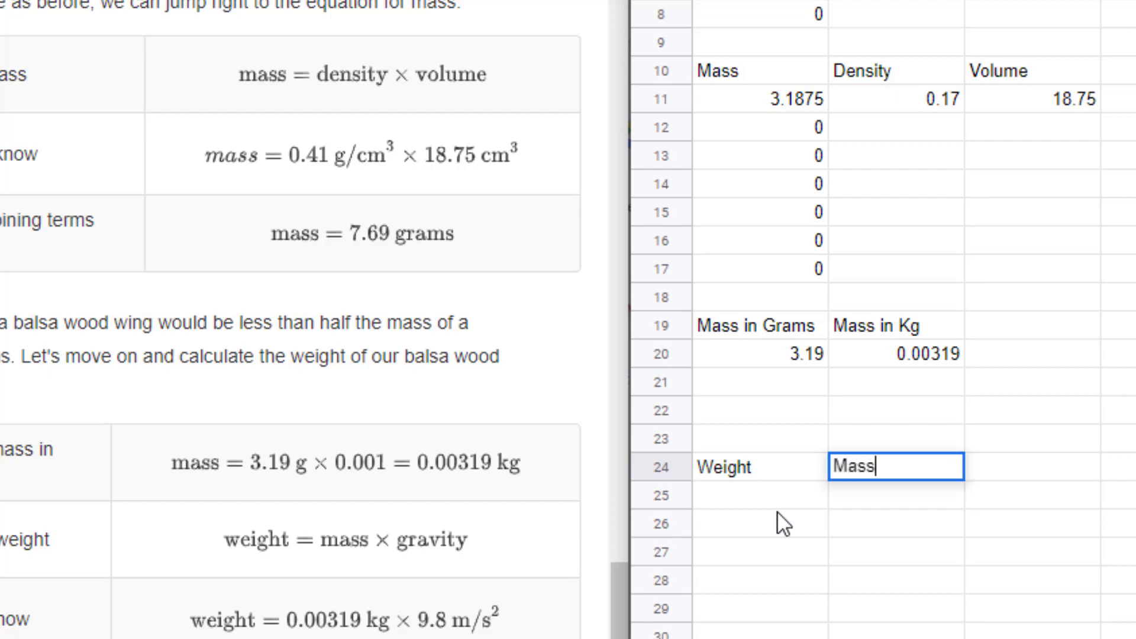
key("Tab")
type("Gravity")
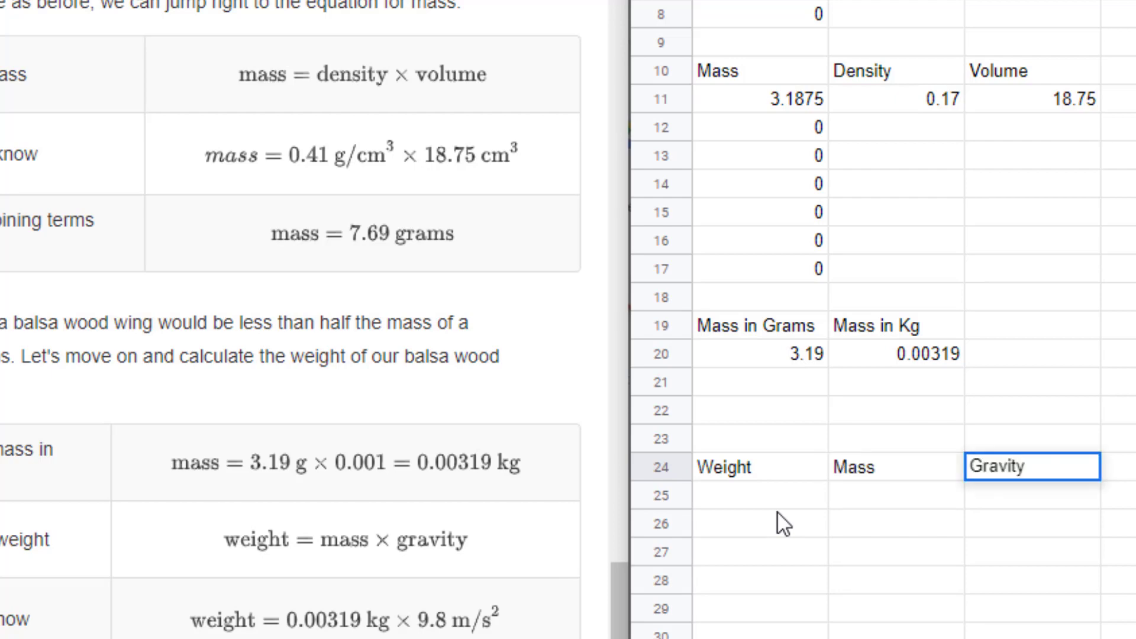
key("Return")
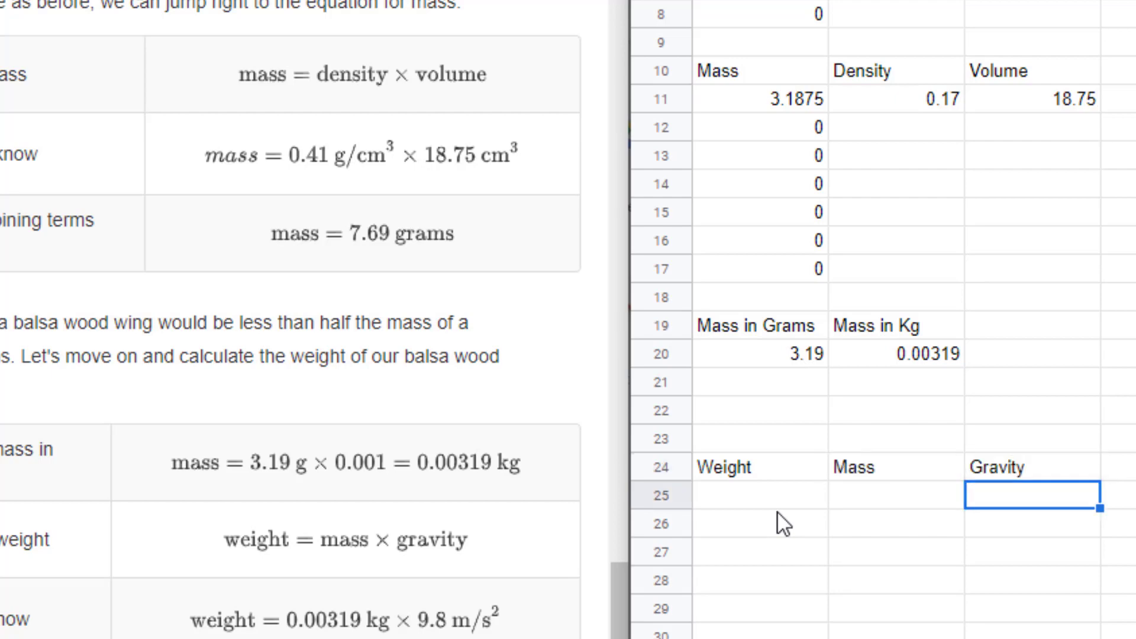
type("9.8")
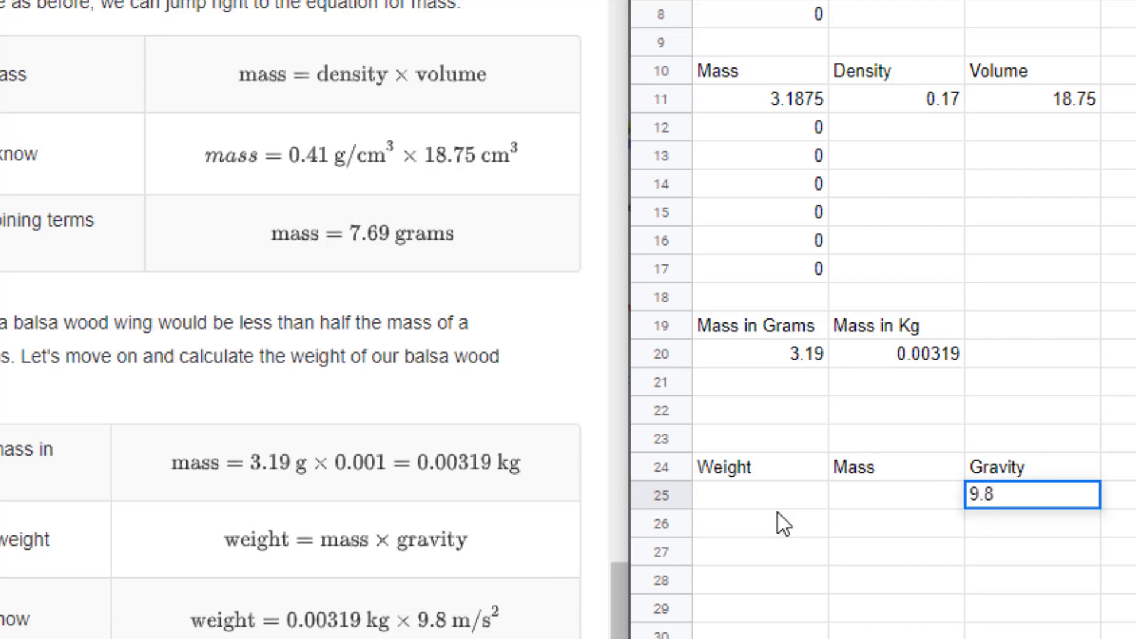
key("Left")
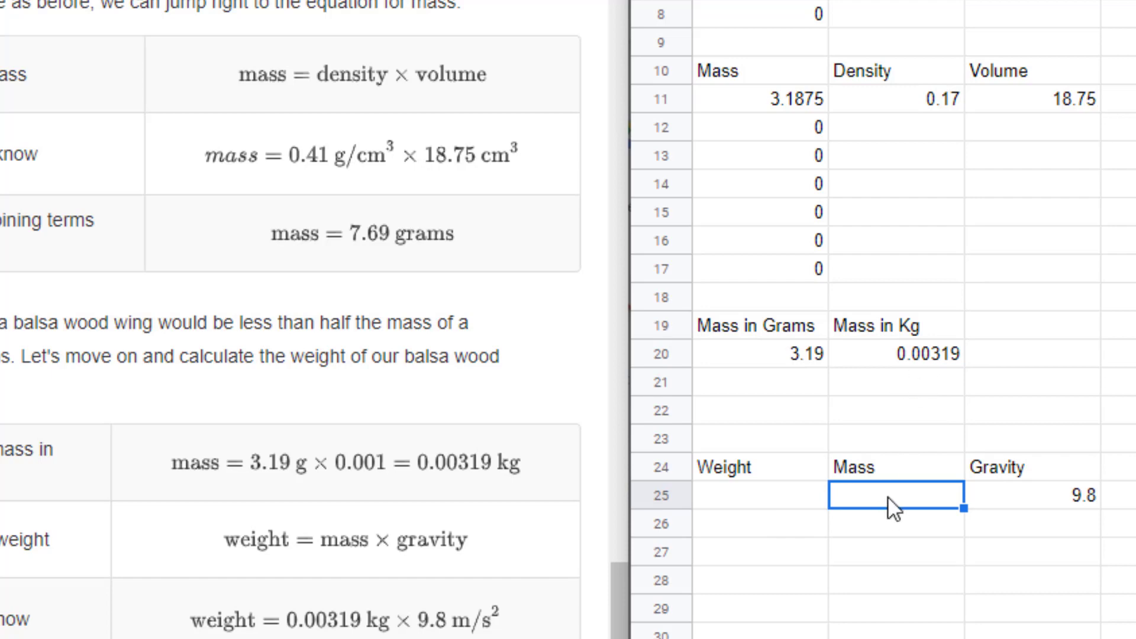
type(".00")
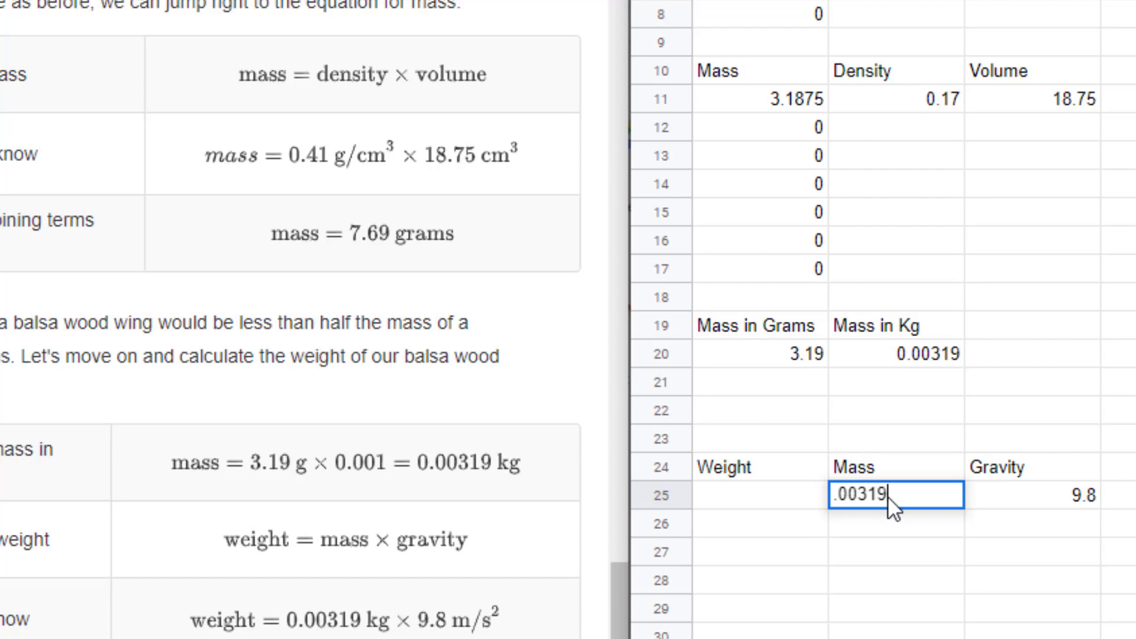
type("319")
key("Return")
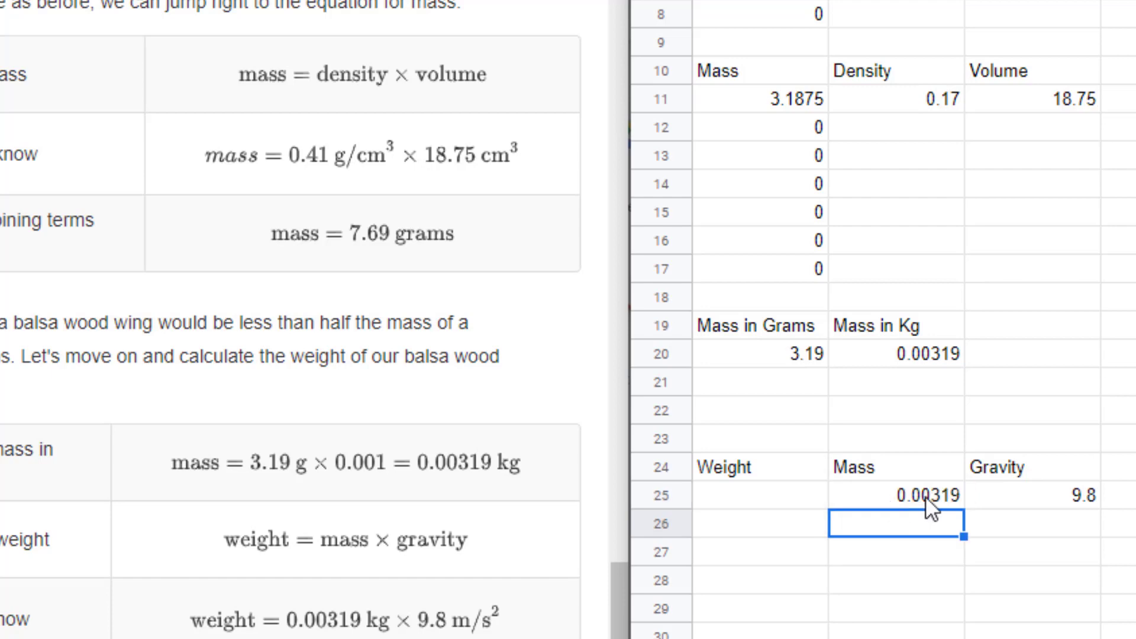
Compute the weight in A25 with =B25*C25, giving 0.031262.
left_click(781, 498)
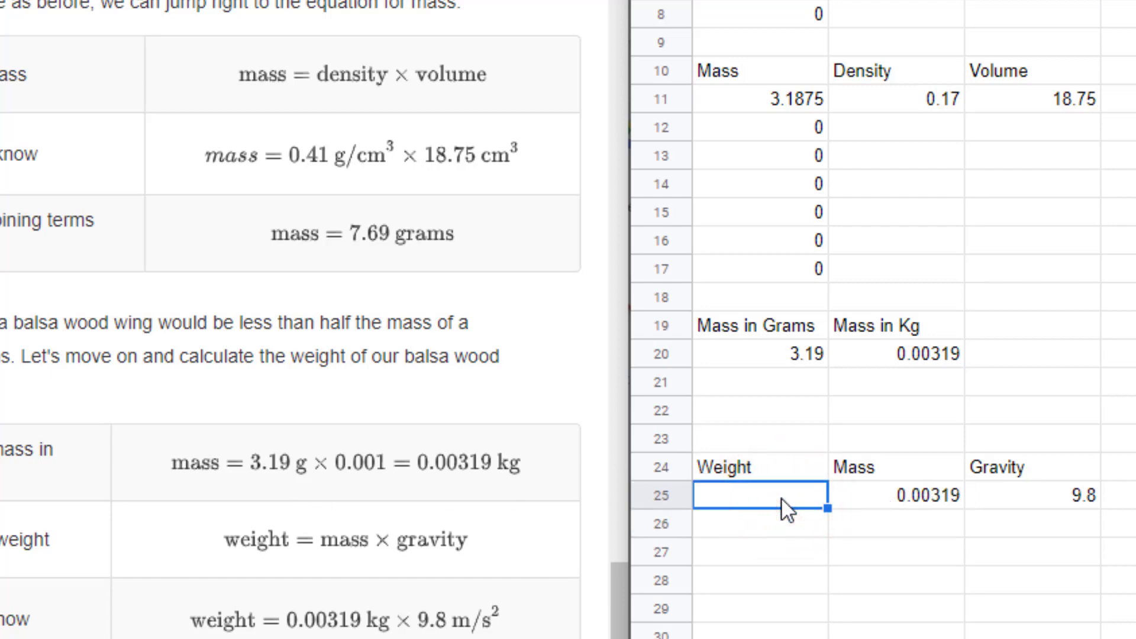
type("=")
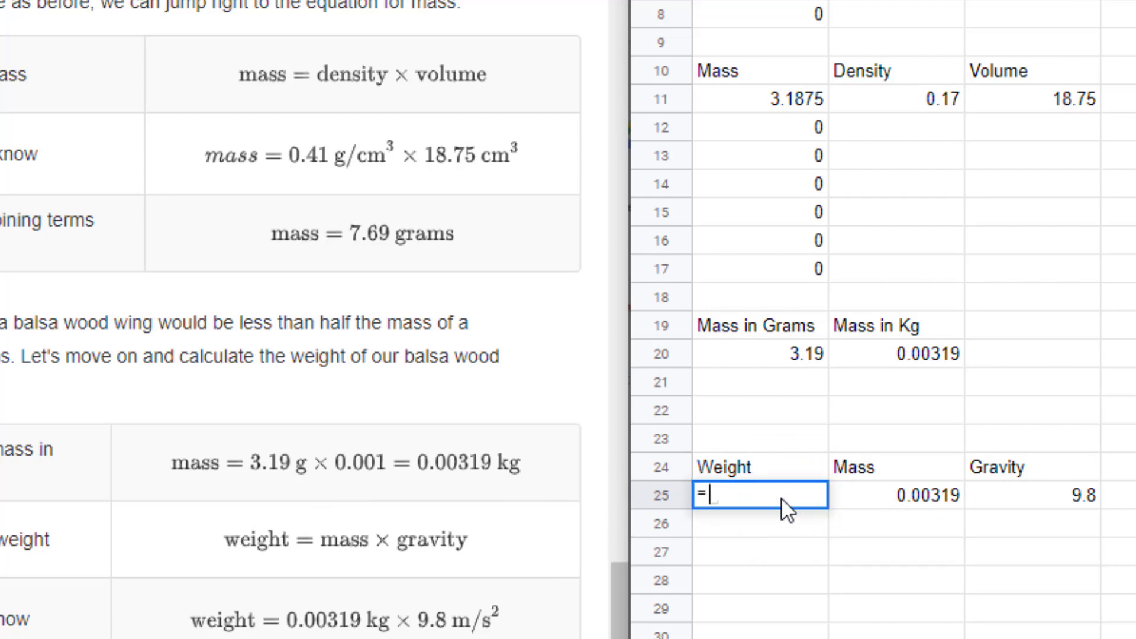
left_click(915, 496)
type("*")
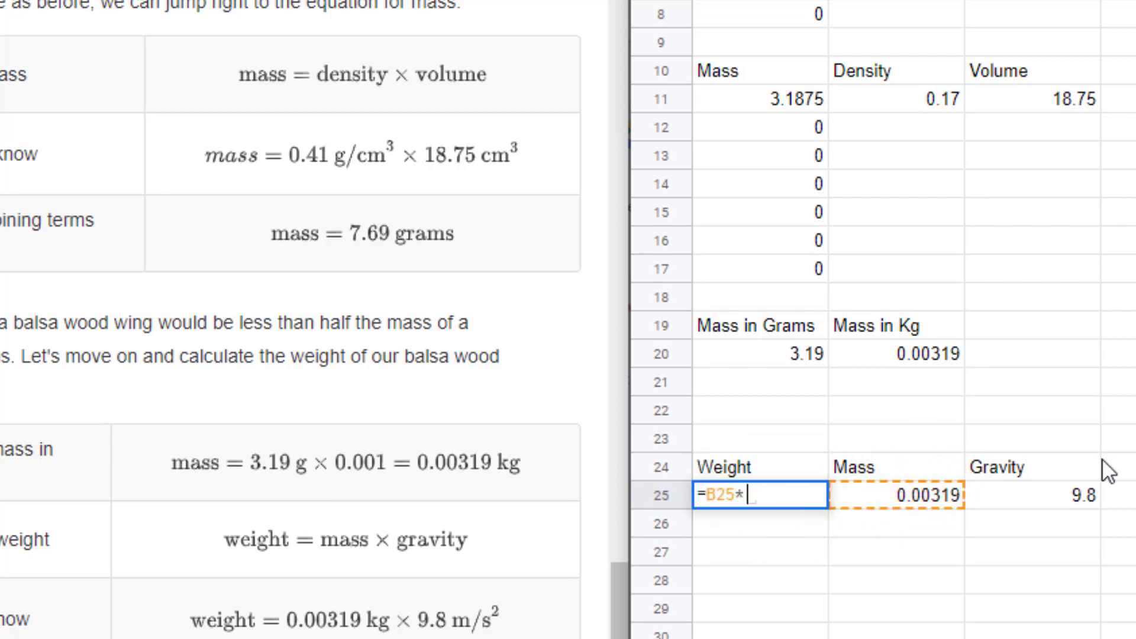
left_click(1049, 491)
left_click(913, 493)
left_click(1031, 498)
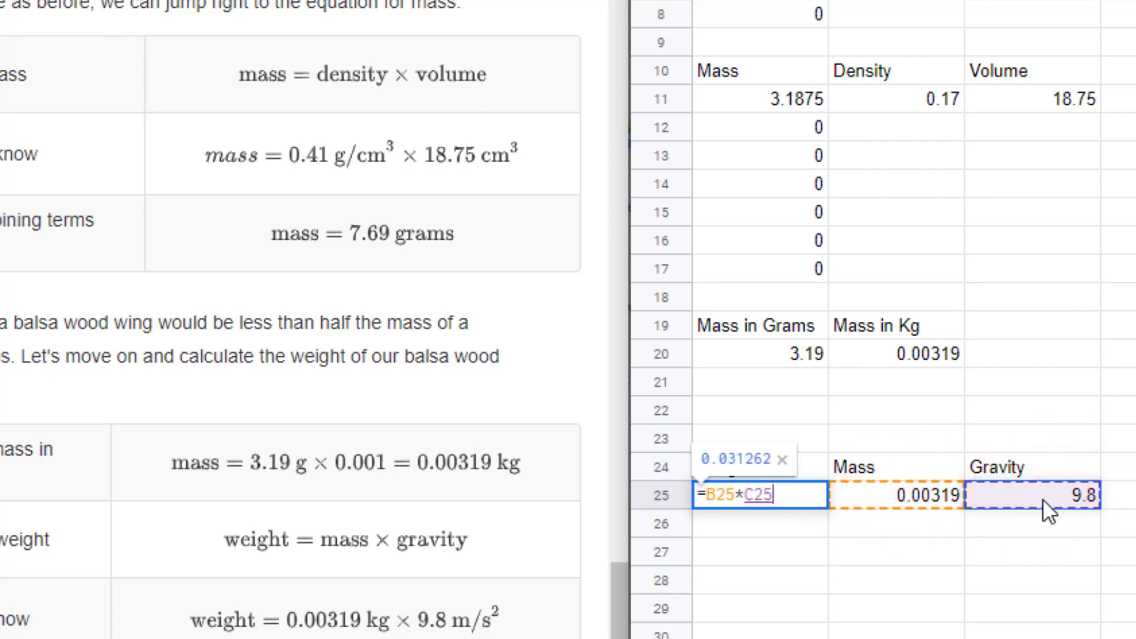
key("Return")
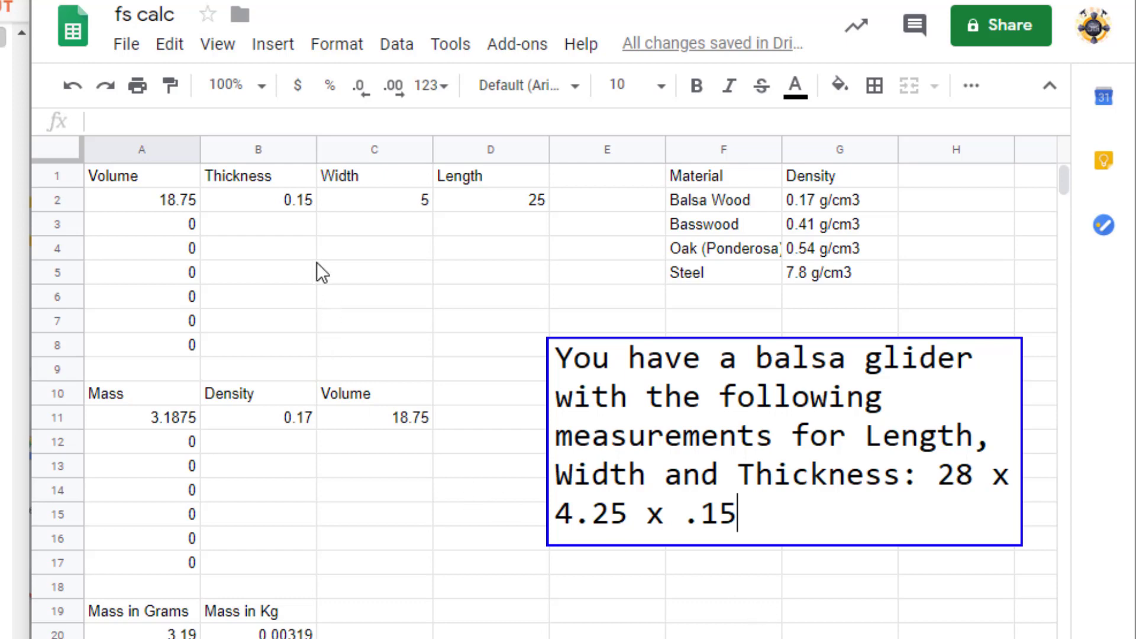
Enter the second glider's thickness 0.15, width 4.25 and length 28 in row 3, giving volume 17.85.
left_click(304, 224)
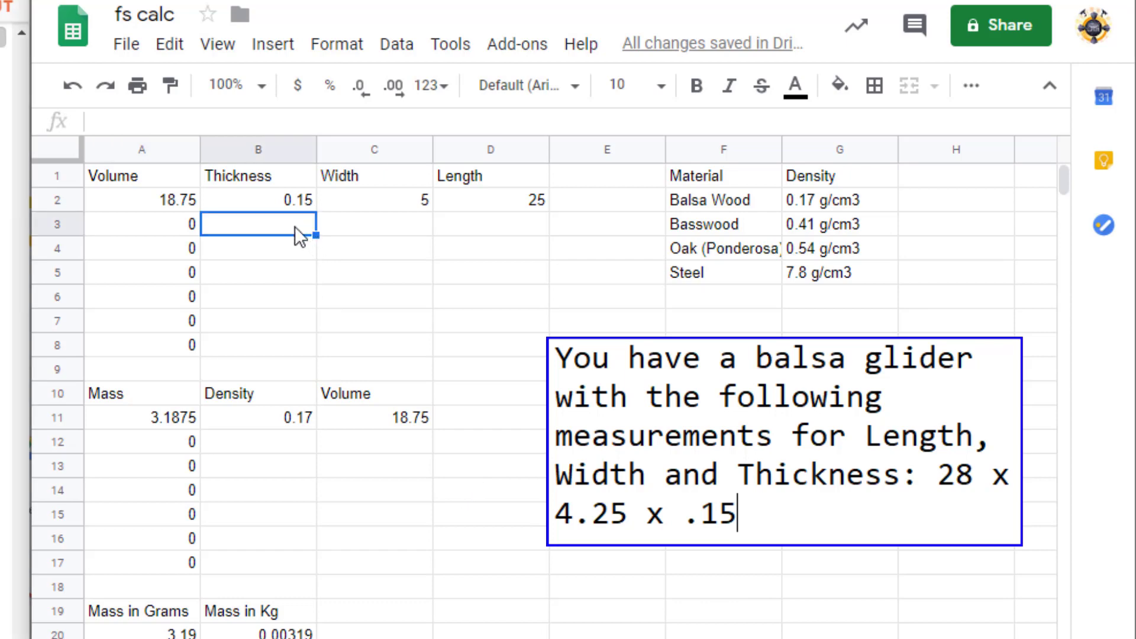
type(".15")
key("Return")
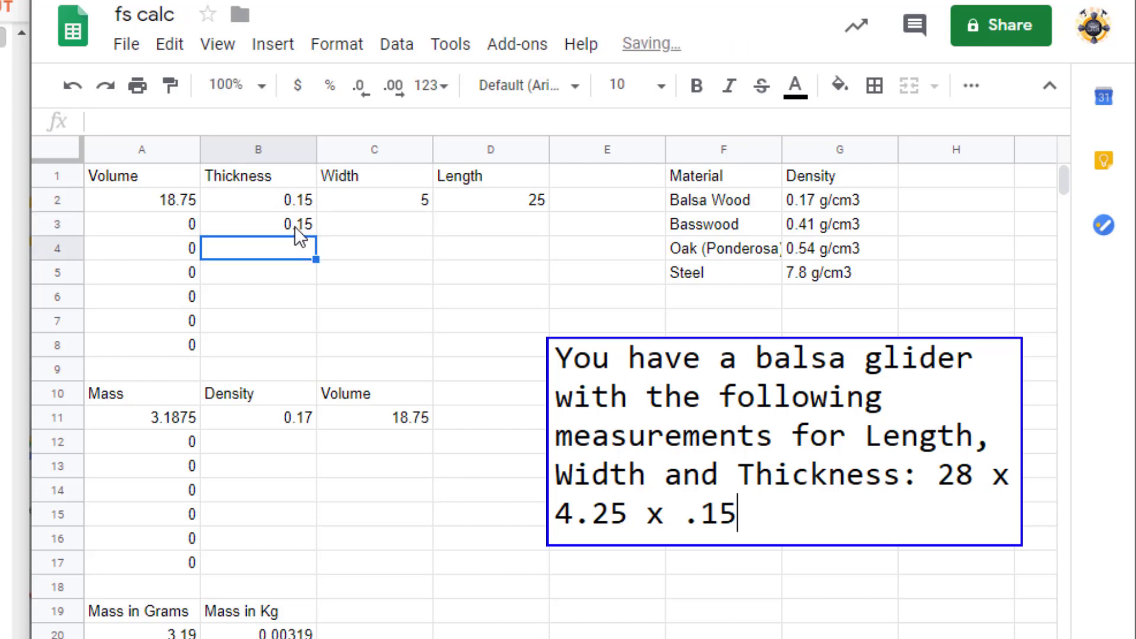
key("Right")
key("Up")
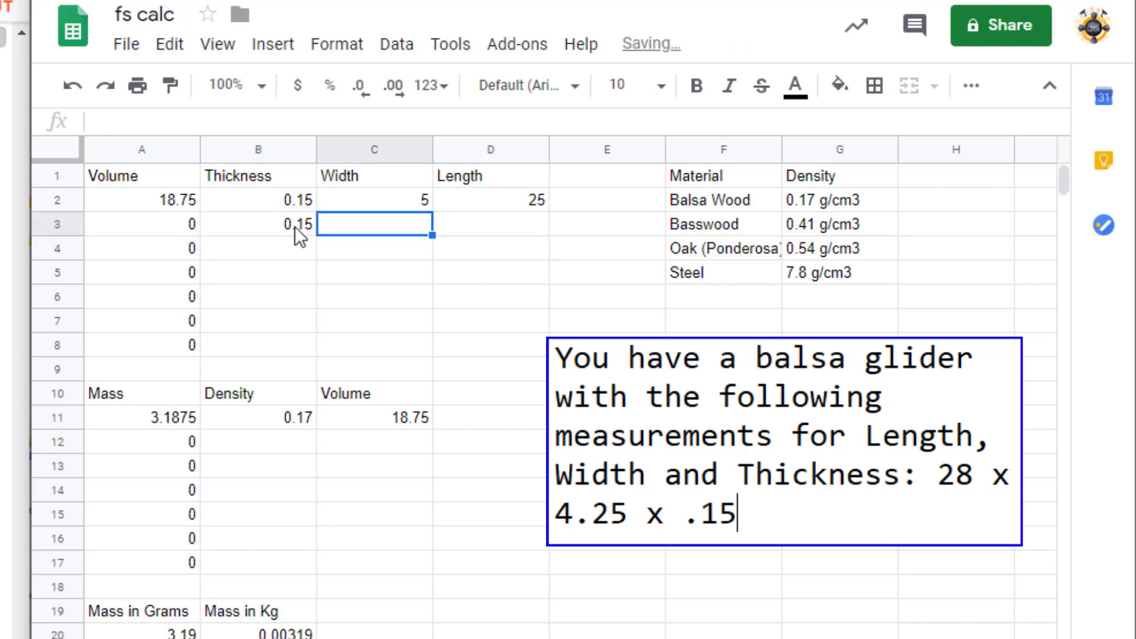
type("4.25")
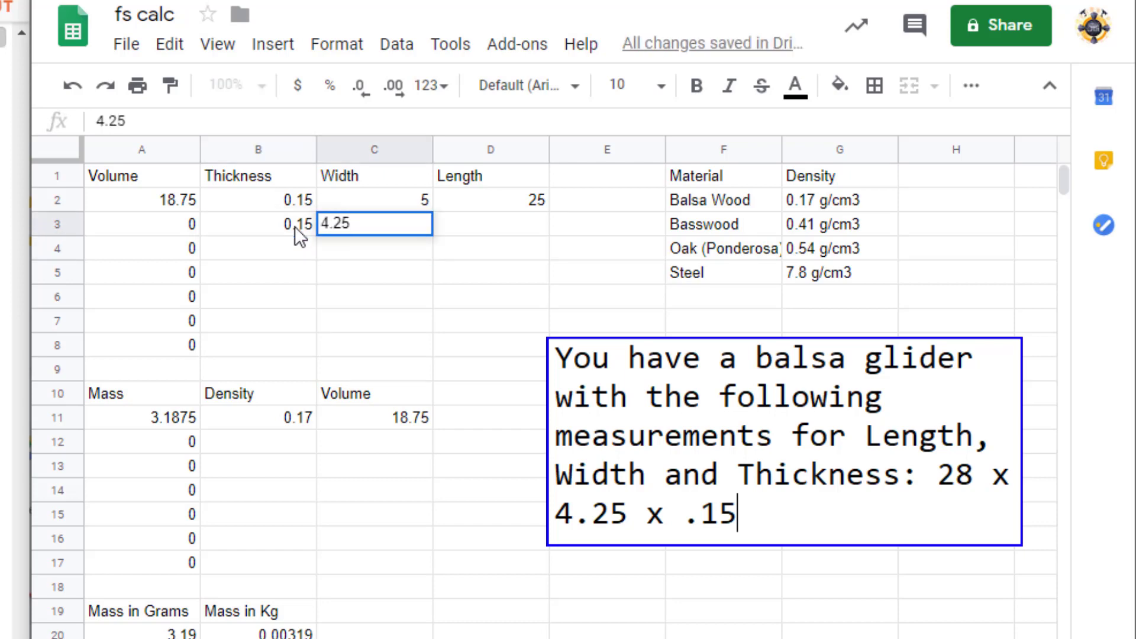
key("Tab")
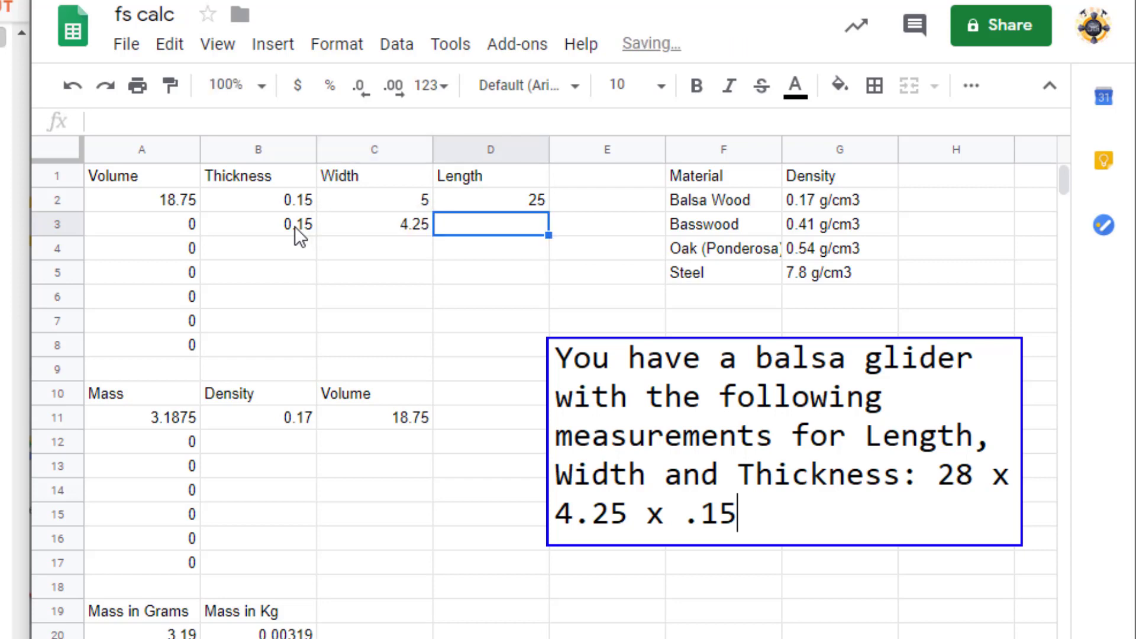
type("28")
key("Return")
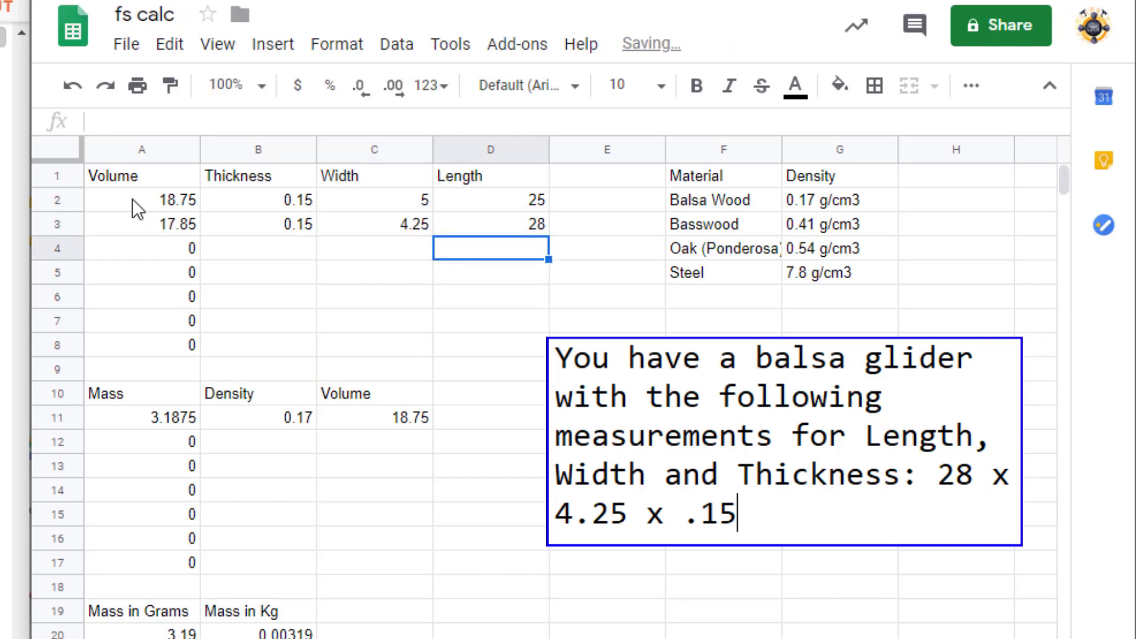
Enter volume 17.85 and density 0.17 in row 12 so the second glider's mass becomes 3.0345.
left_click(387, 441)
type("17.85")
key("Left")
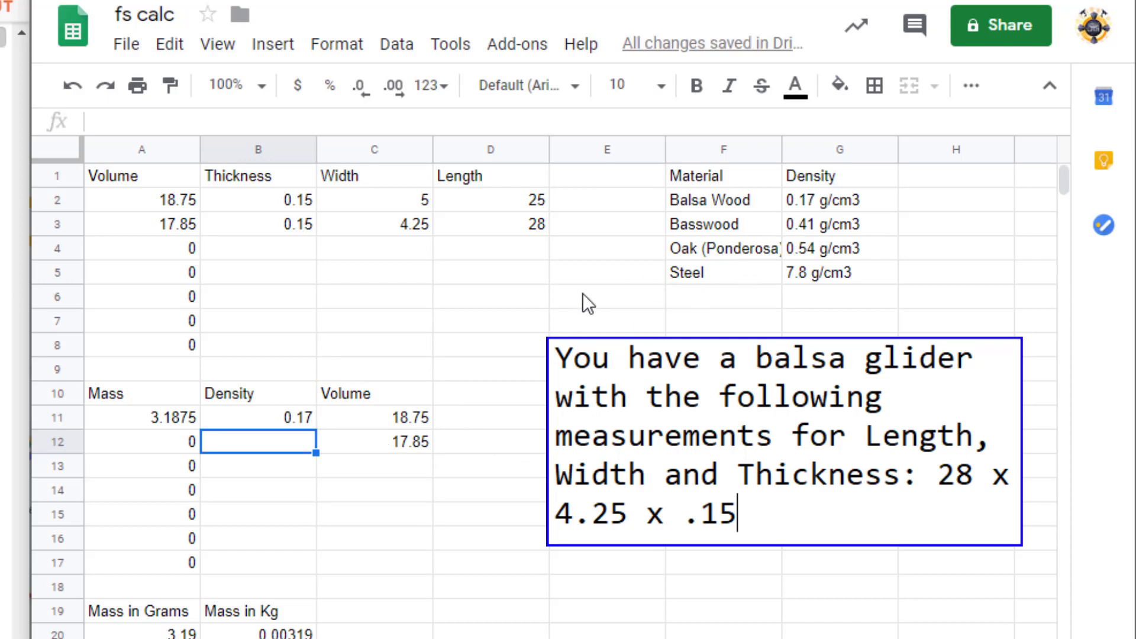
type(".17")
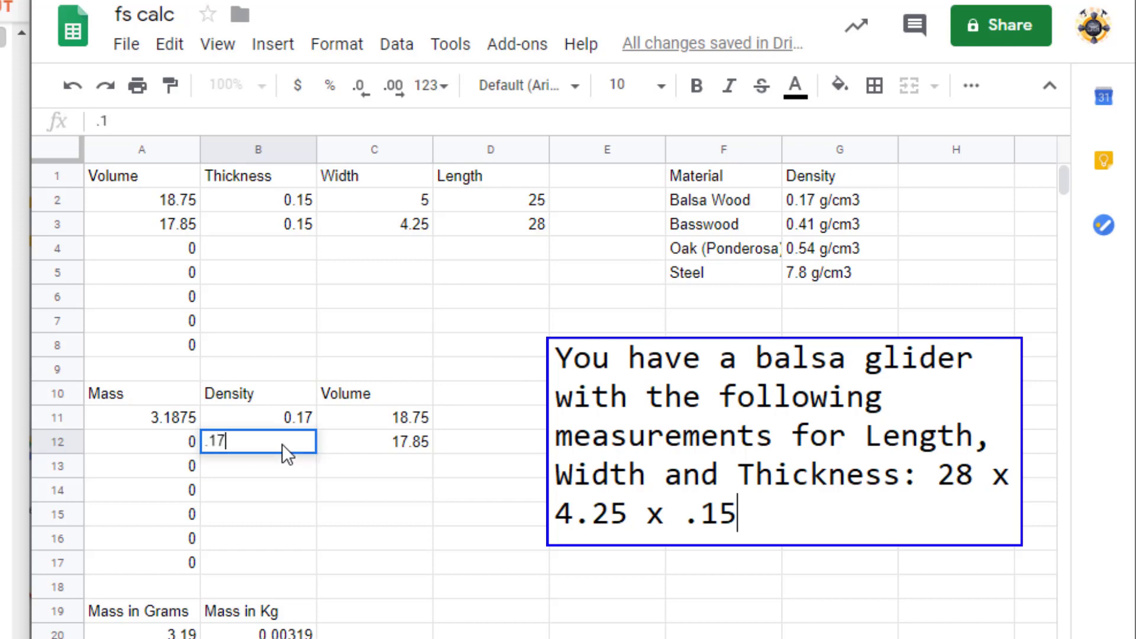
key("Return")
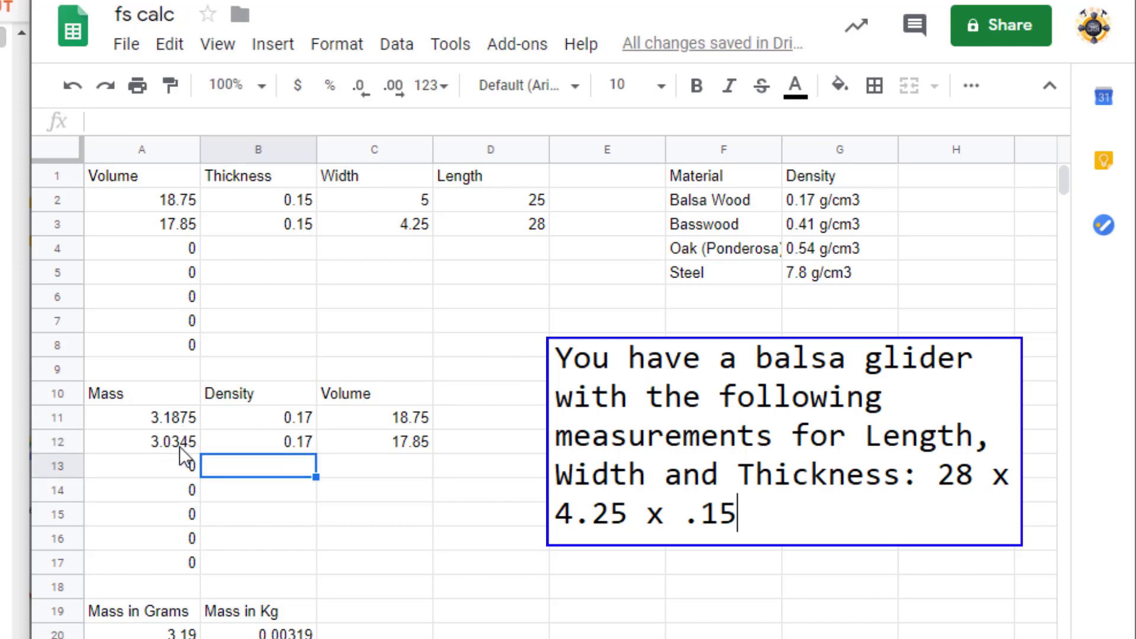
Link A21 to the mass with =A12 and fill B20's kg formula down to B21.
left_click(125, 511)
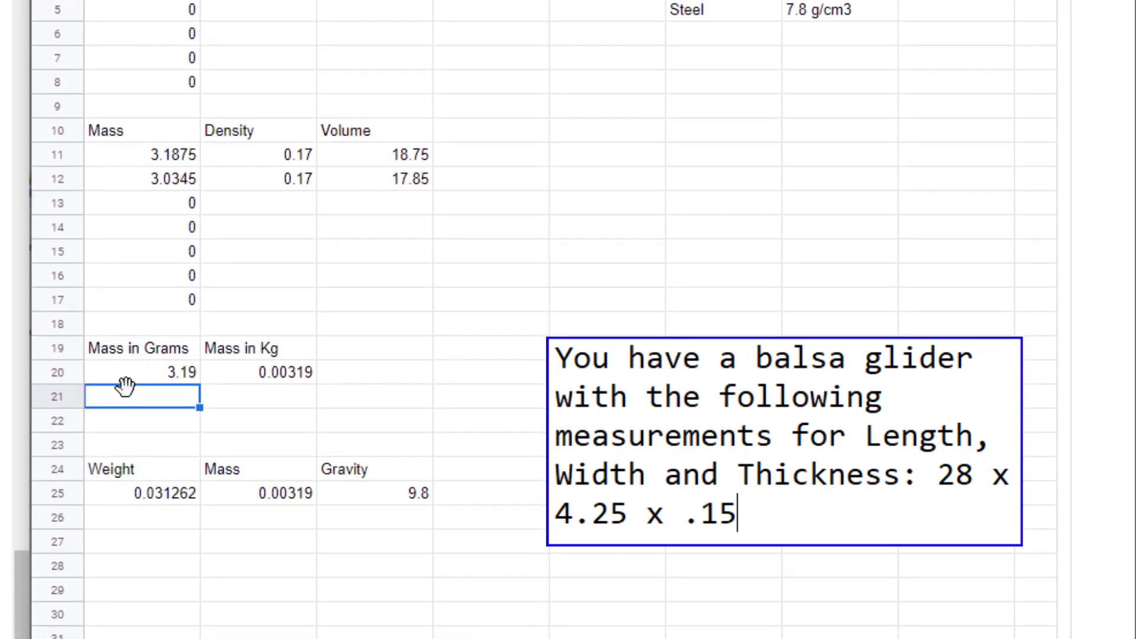
type("=")
left_click(178, 178)
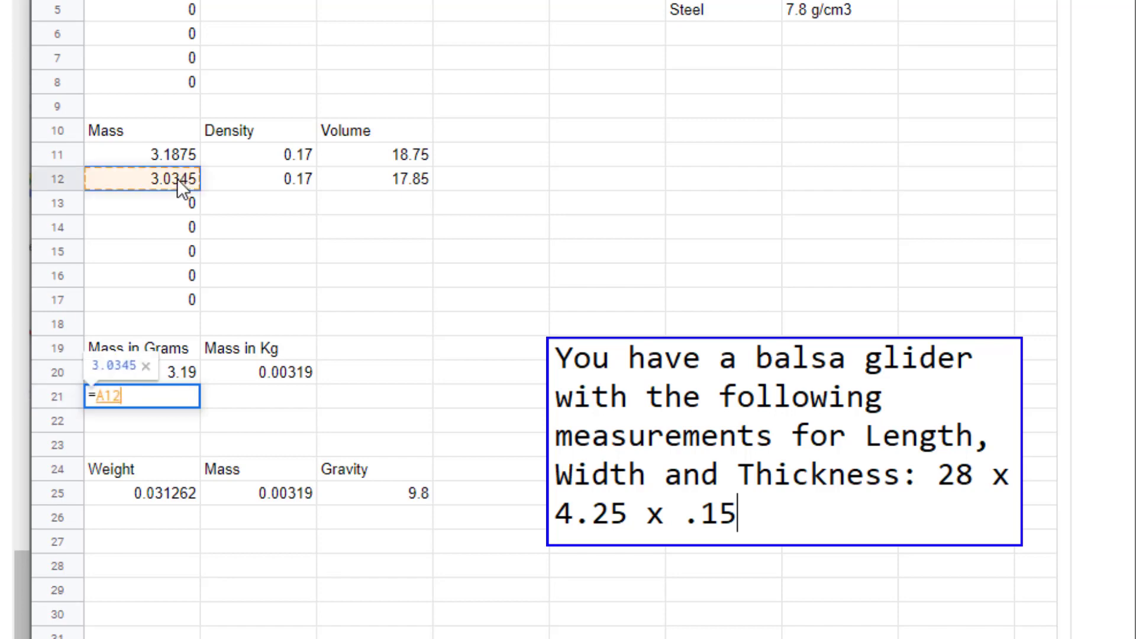
key("Return")
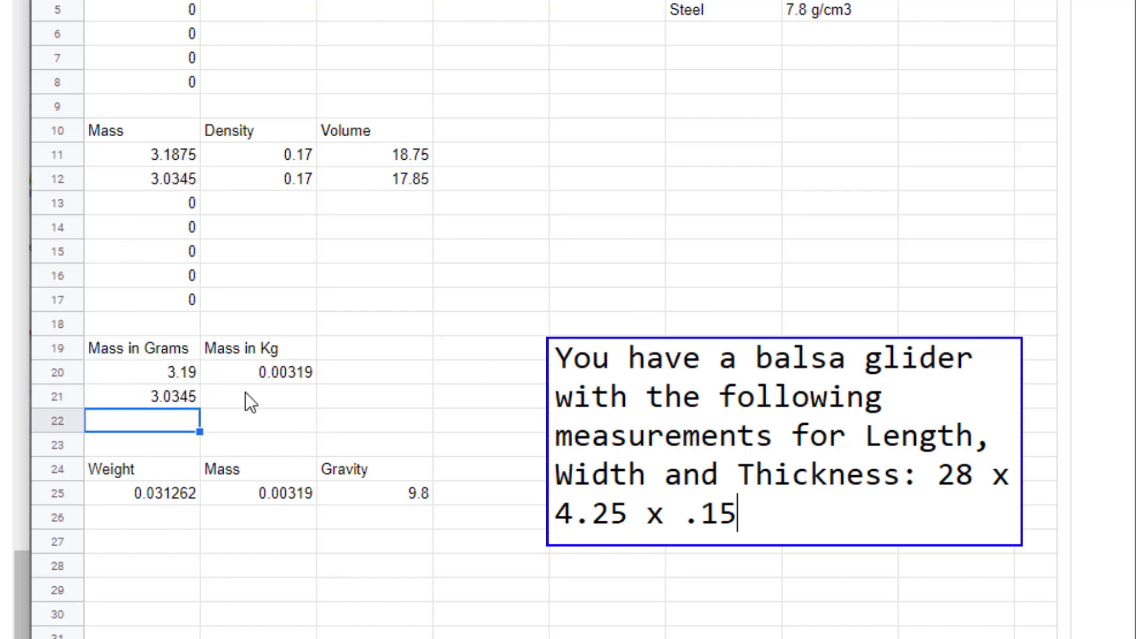
left_click(251, 397)
left_click(275, 380)
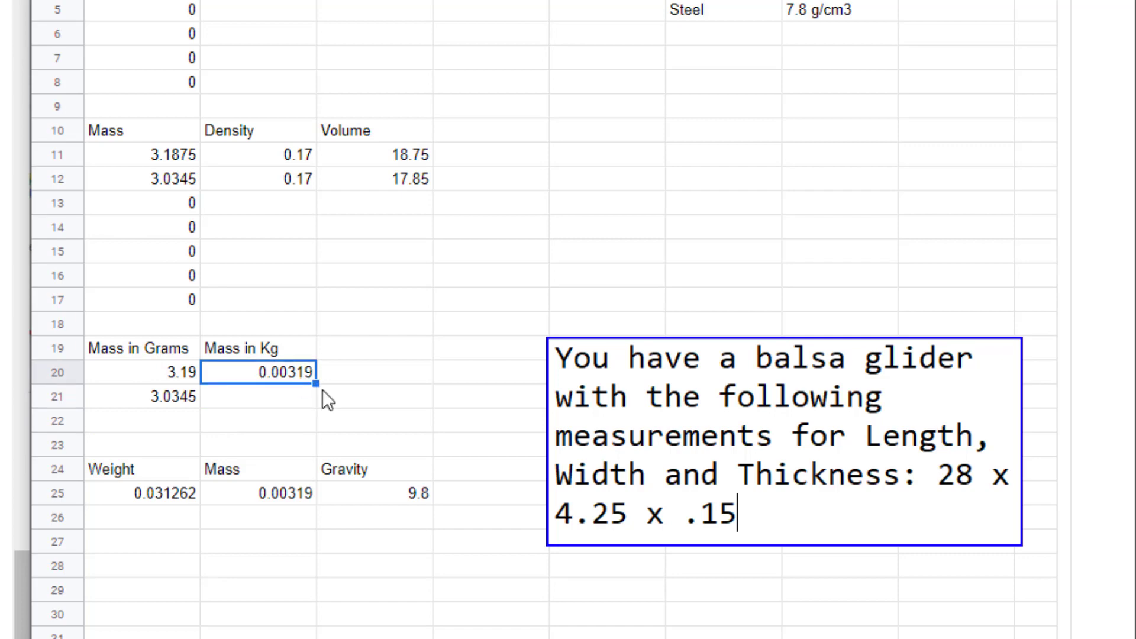
left_click_drag(316, 384, 307, 405)
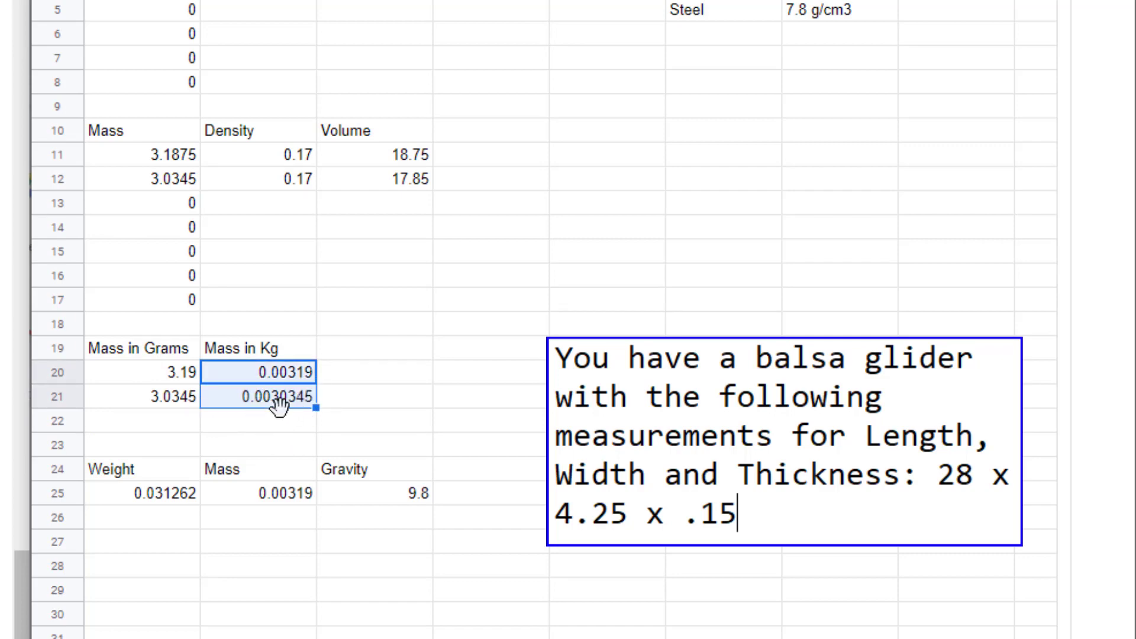
left_click(270, 418)
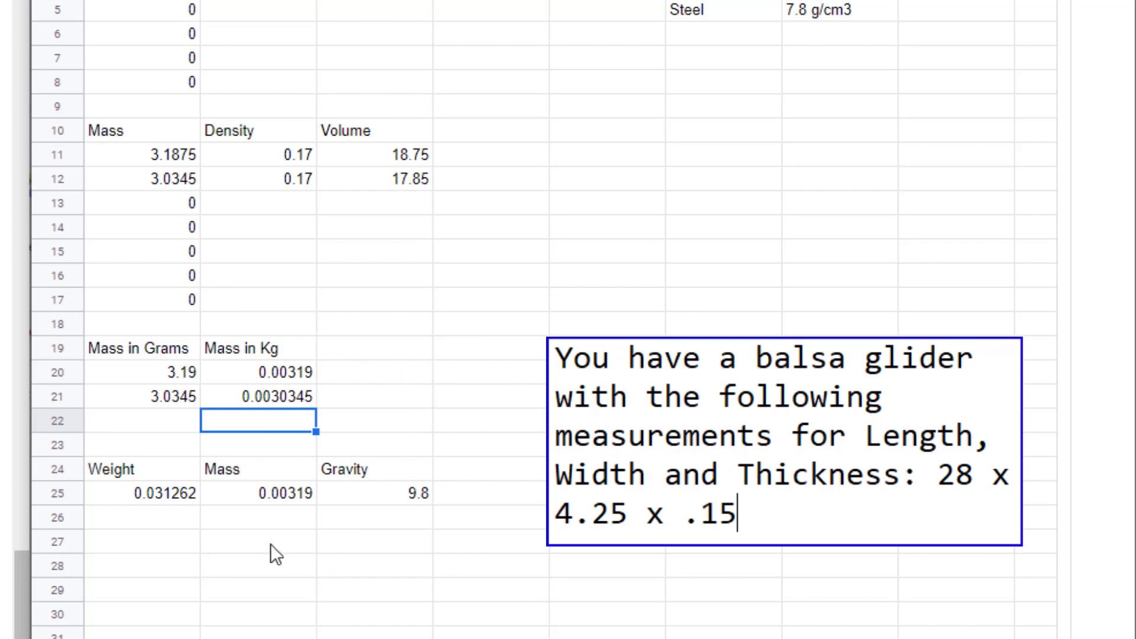
Copy gravity 9.8 down to row 29 and set B26 to =B21, the 0.0030345 kg mass.
left_click(371, 499)
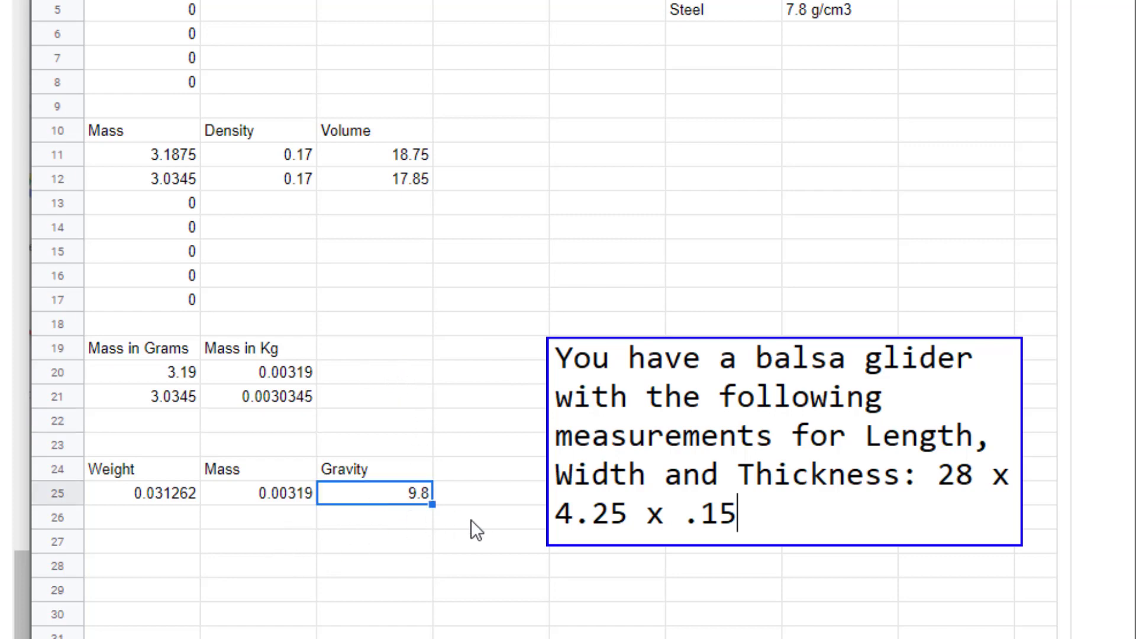
left_click_drag(433, 504, 414, 594)
left_click(287, 512)
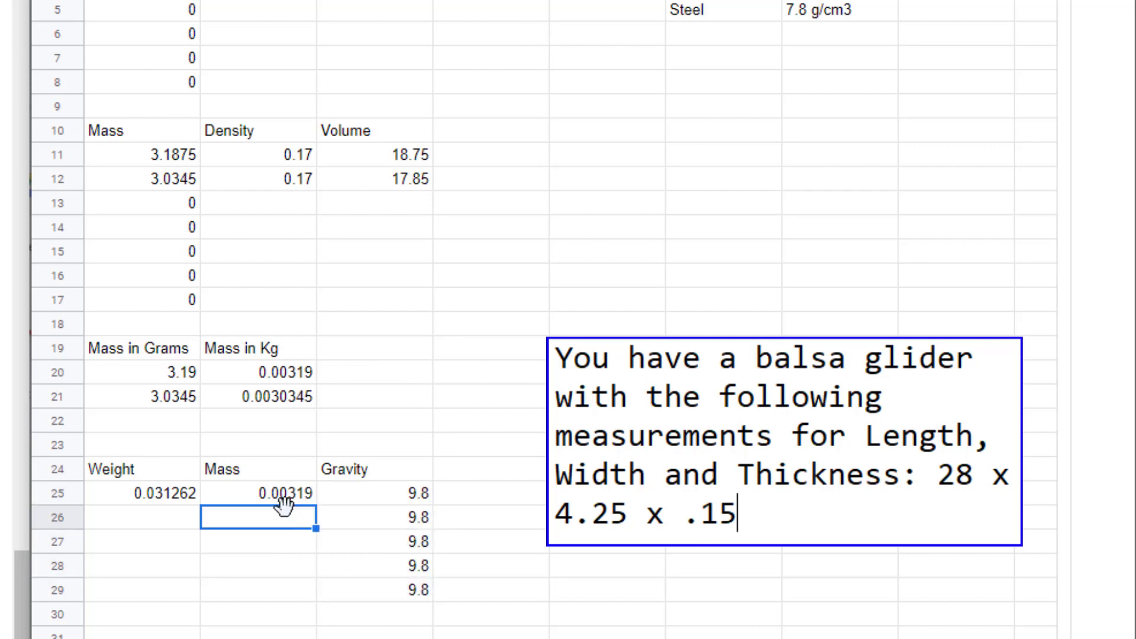
type("=")
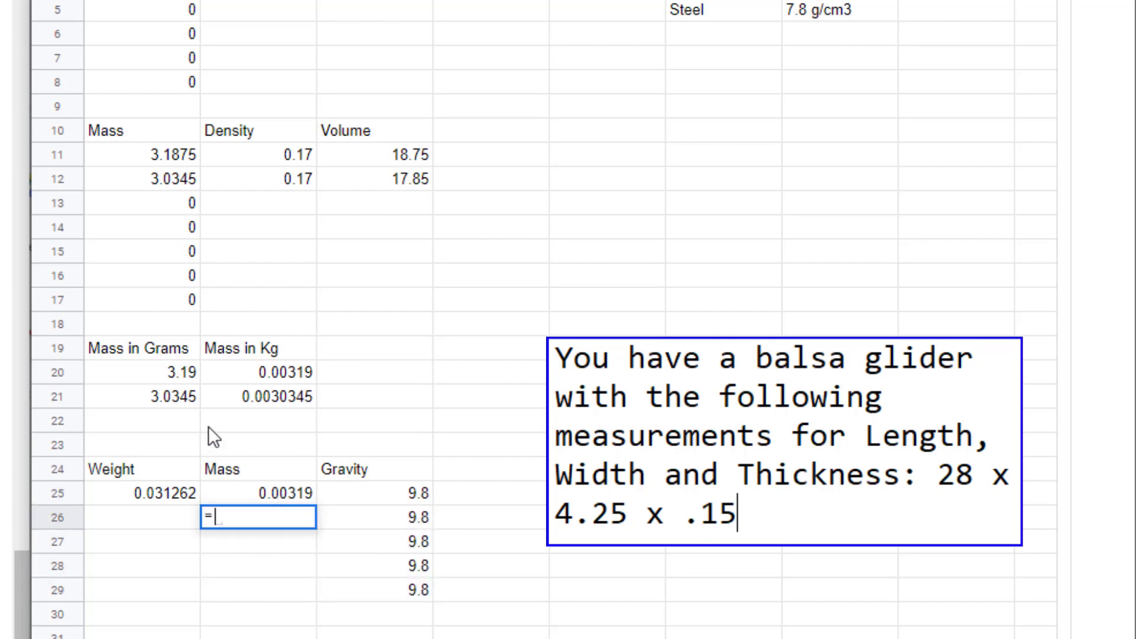
left_click(261, 400)
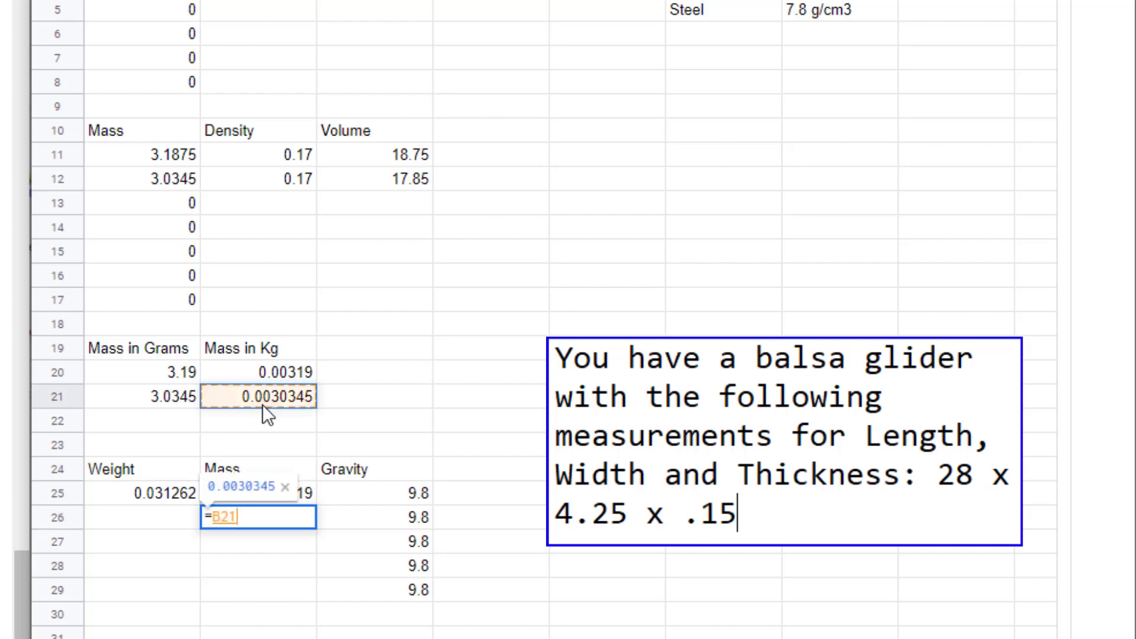
key("Return")
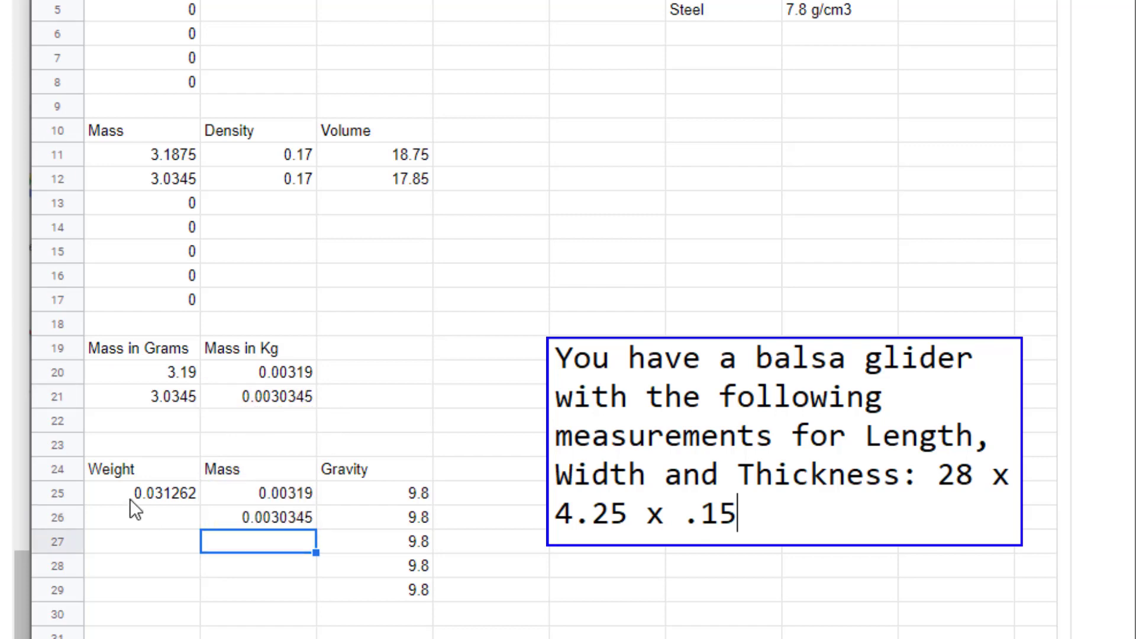
Fill the weight formula from A25 down to row 29, giving 0.0297381 for the second glider.
left_click(147, 509)
left_click_drag(196, 499, 180, 589)
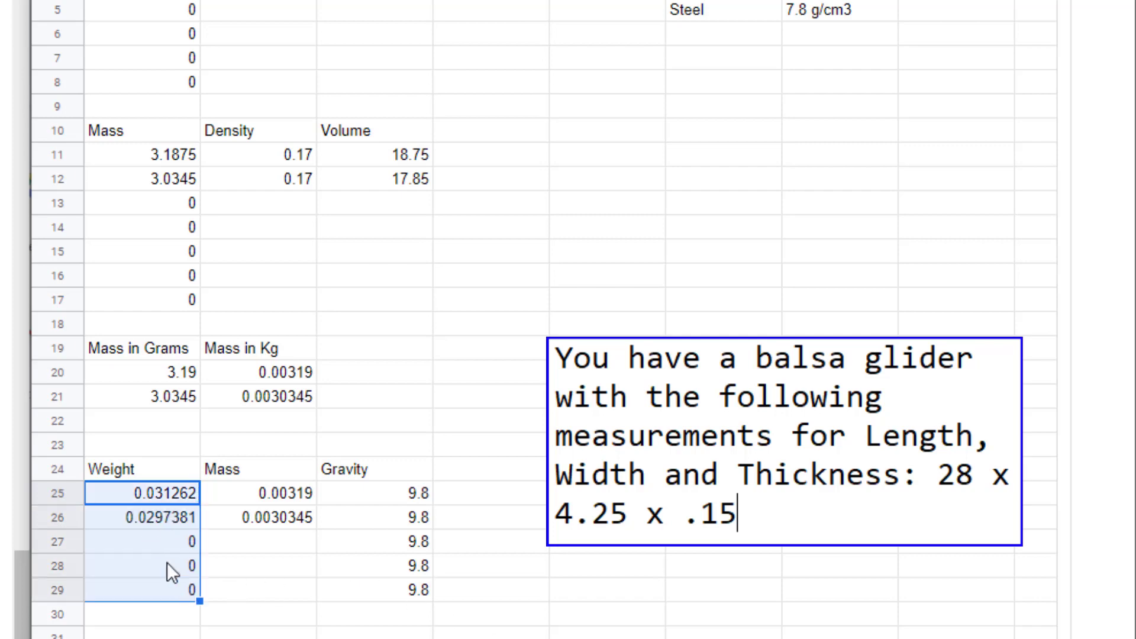
left_click(128, 521)
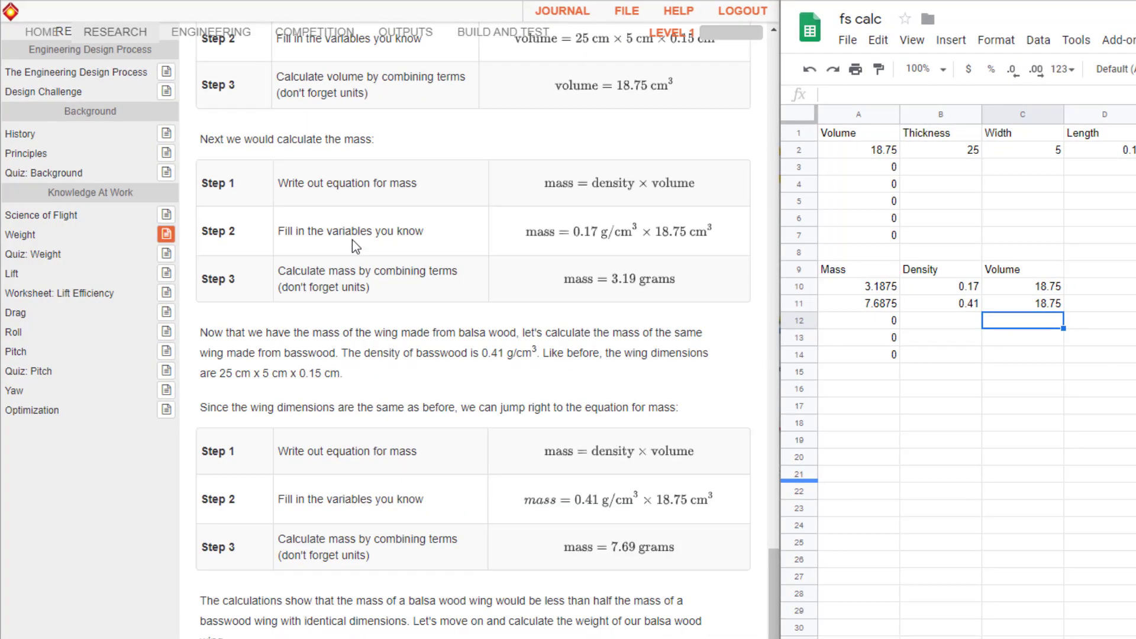
Open the Quiz: Weight section from the Knowledge At Work sidebar.
scroll(163, 246, "down", 5)
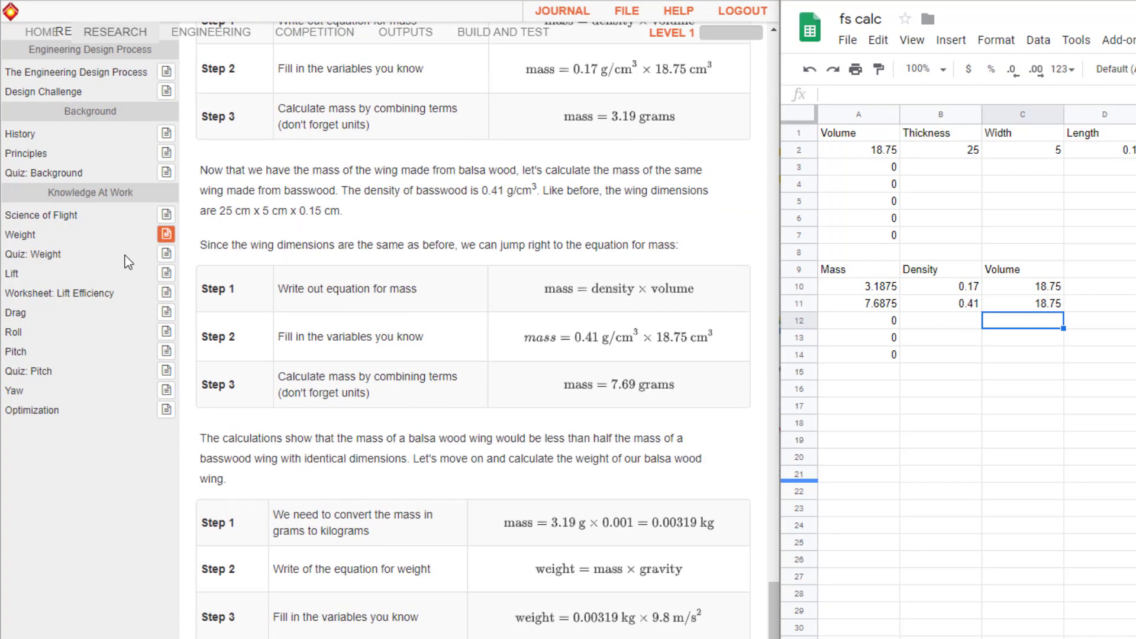
left_click(166, 254)
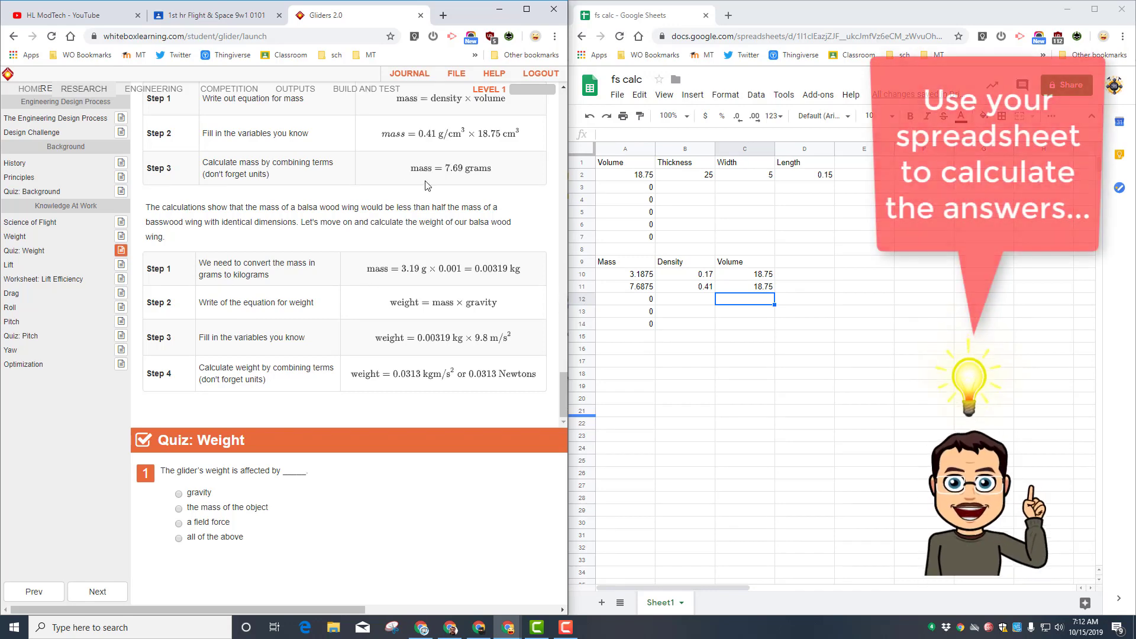
scroll(331, 219, "up", 1)
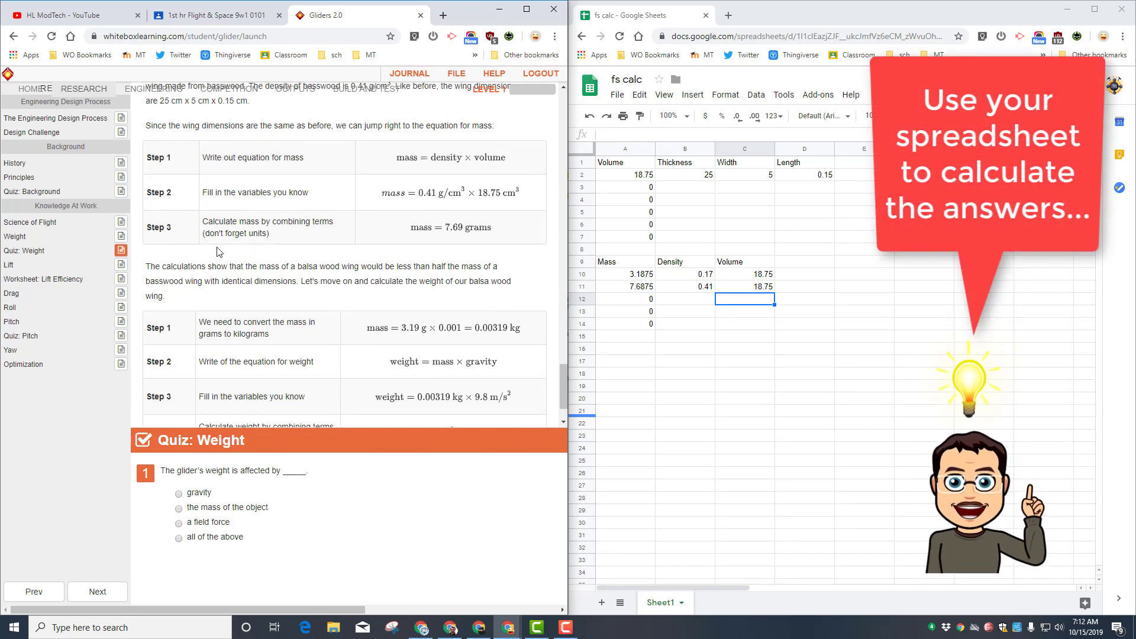
scroll(238, 253, "up", 3)
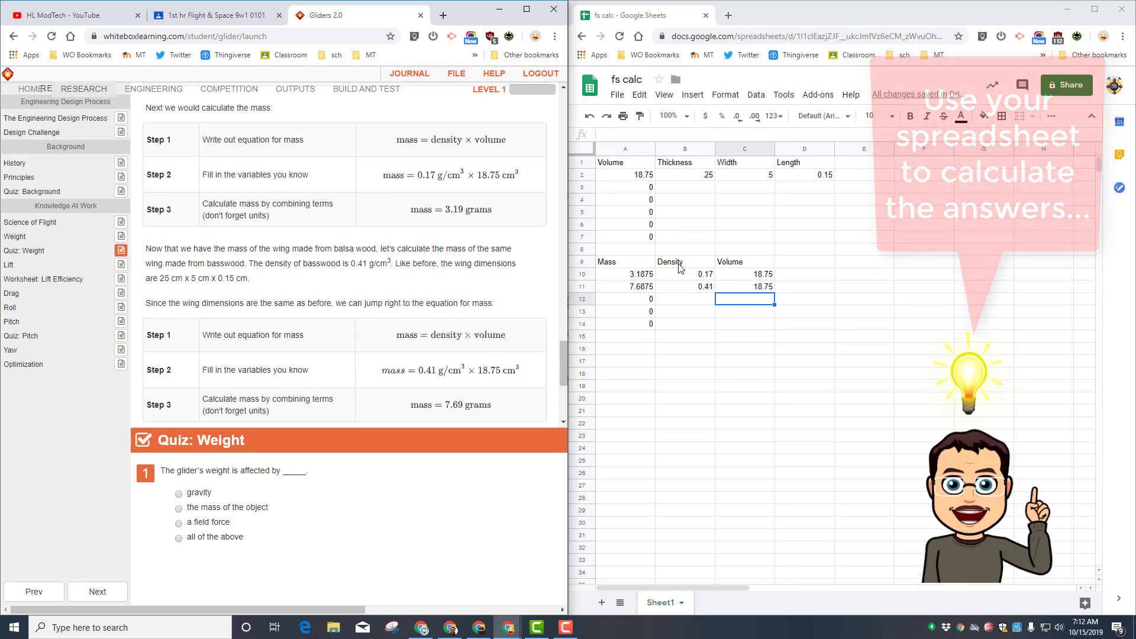